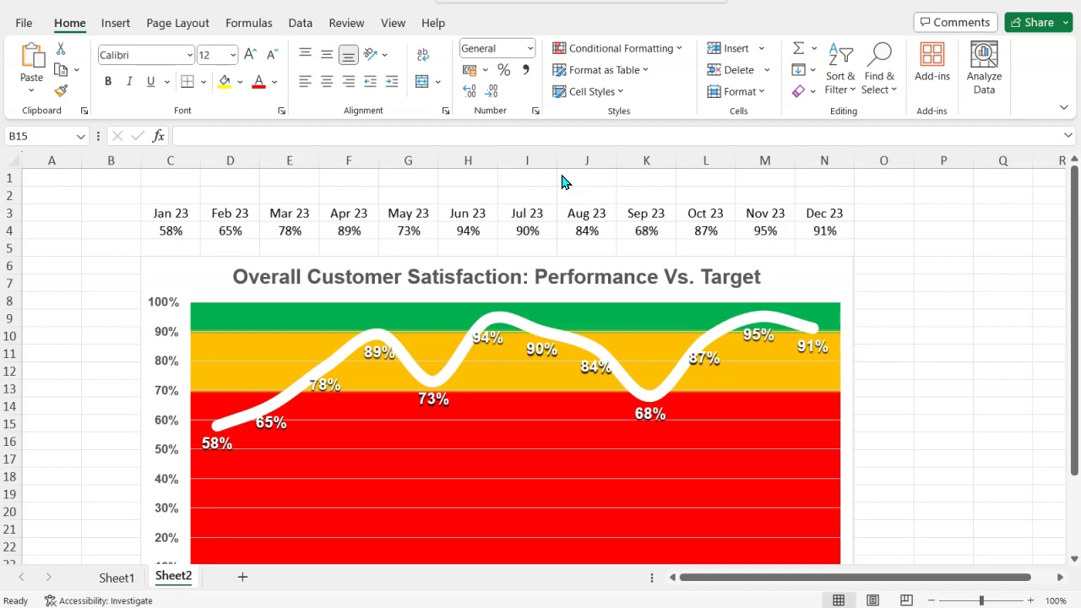
Step: Scroll through Sheet2 to review the monthly satisfaction data and the example chart
scroll(607, 354, down, 2)
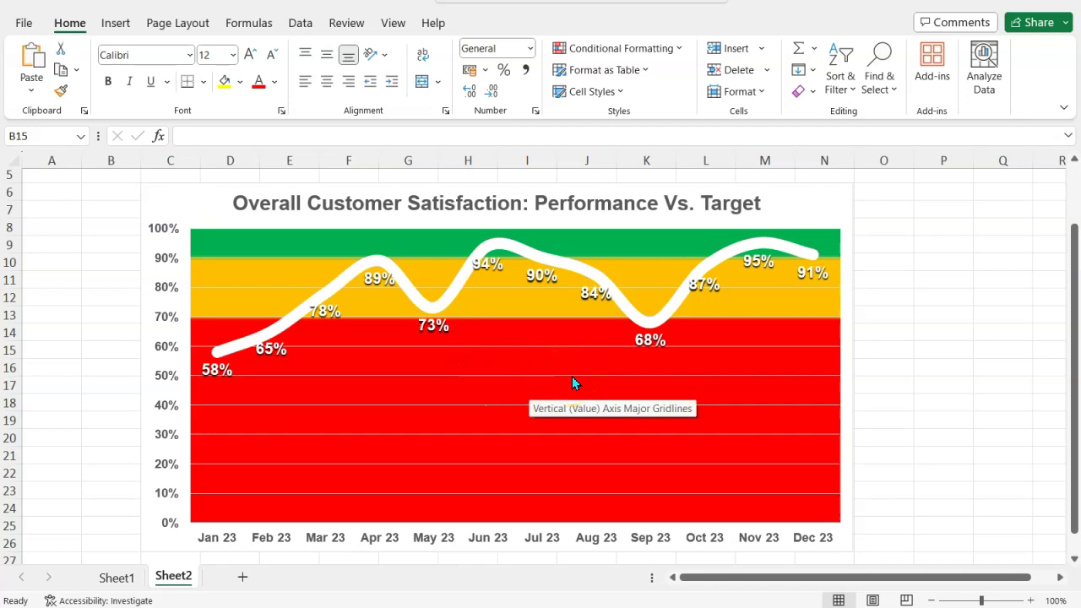
scroll(572, 383, down, 1)
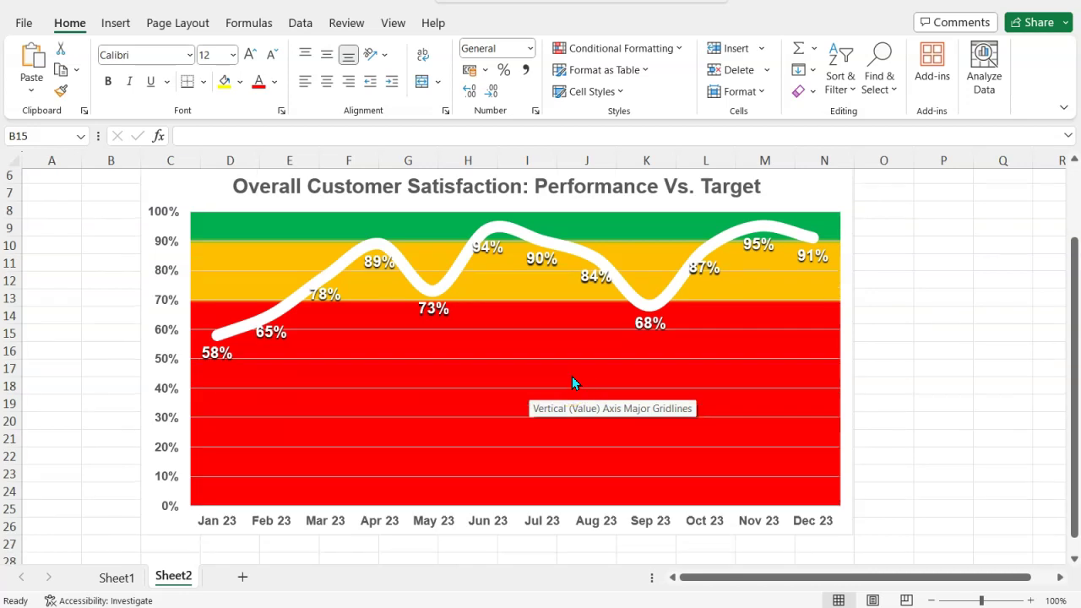
scroll(572, 383, up, 2)
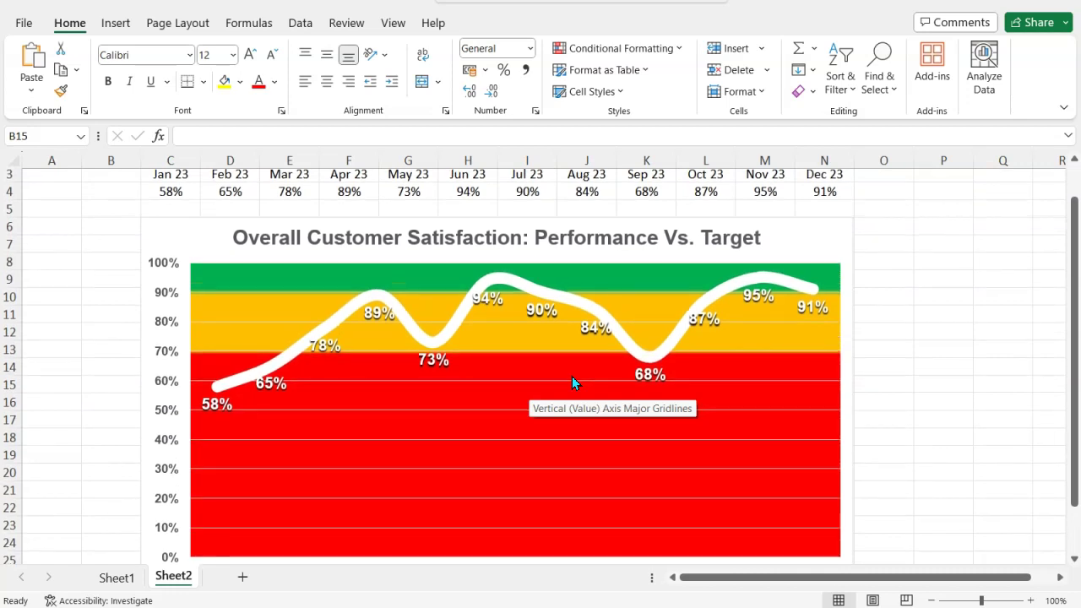
scroll(572, 381, down, 1)
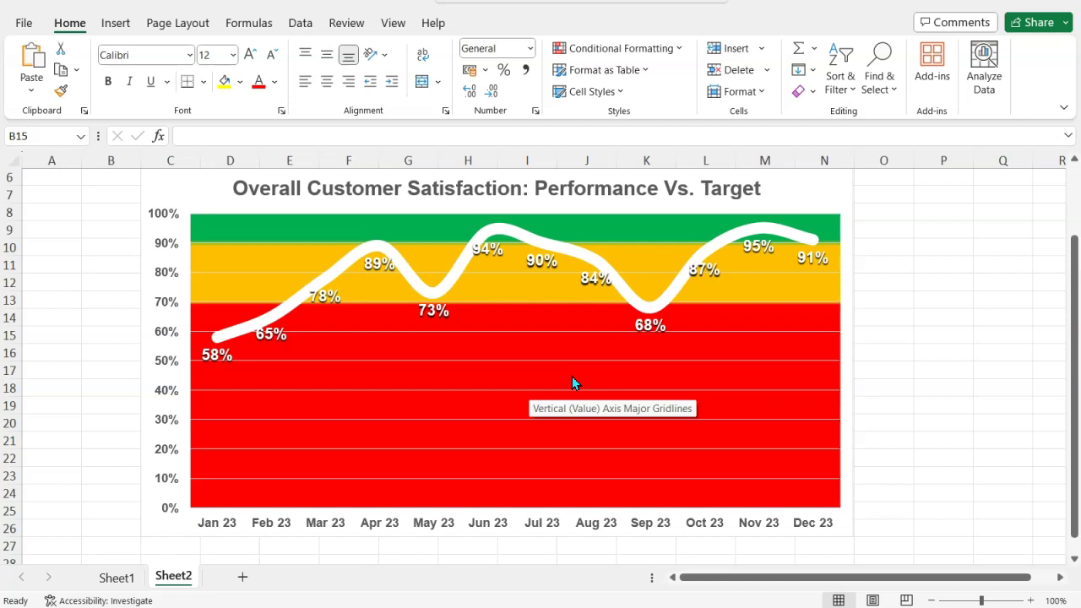
scroll(572, 377, up, 2)
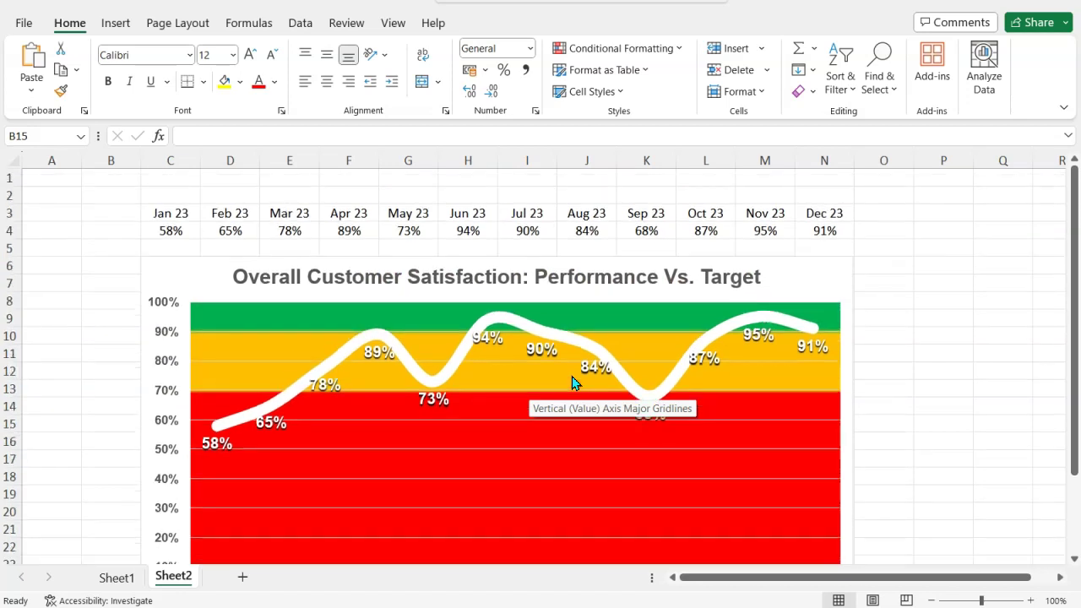
click(874, 298)
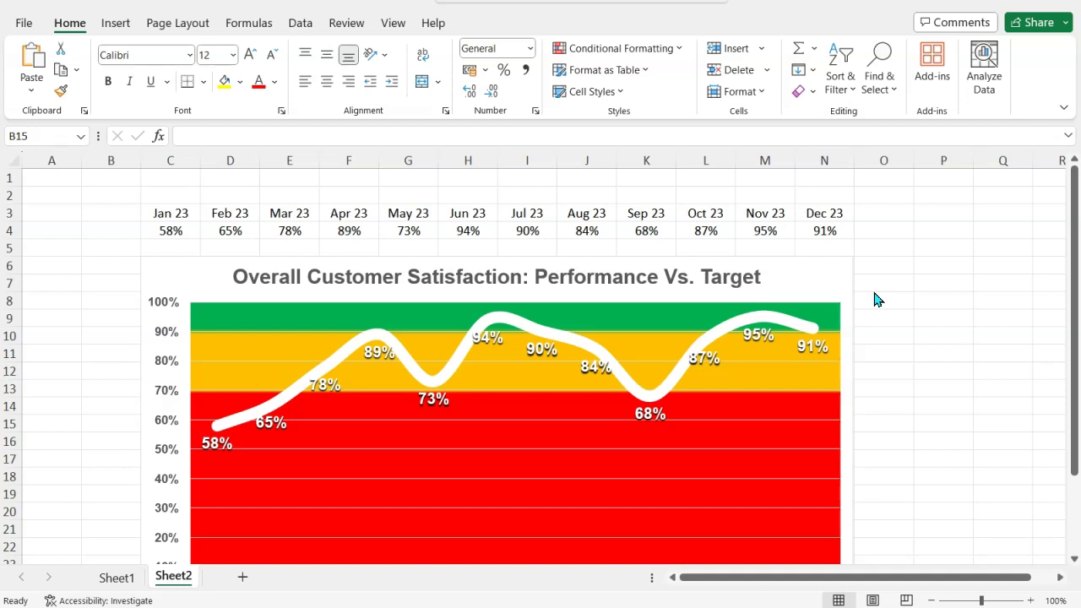
scroll(874, 299, down, 1)
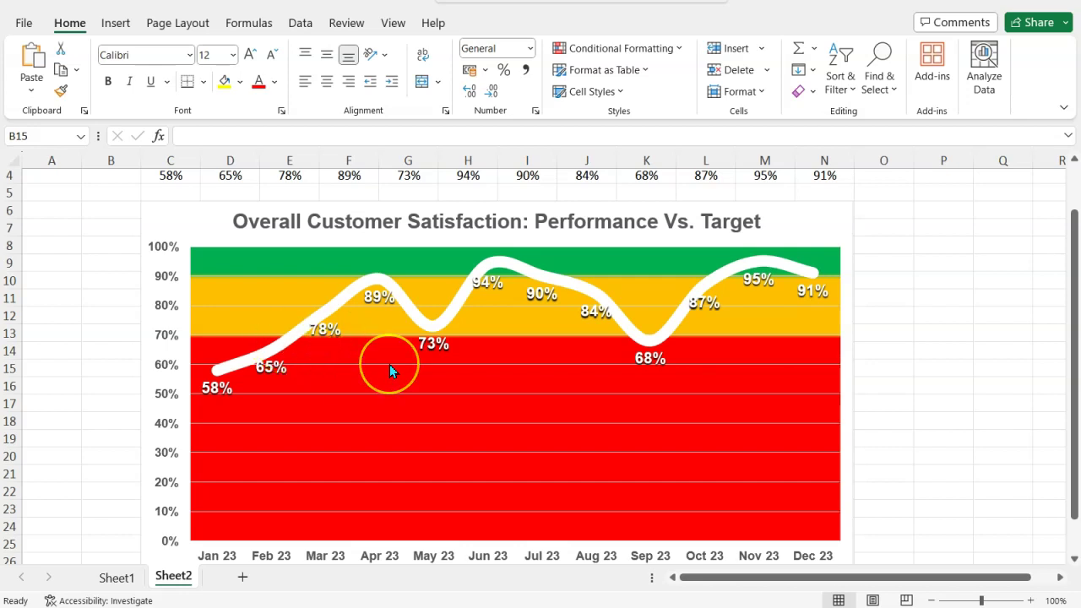
scroll(389, 364, up, 1)
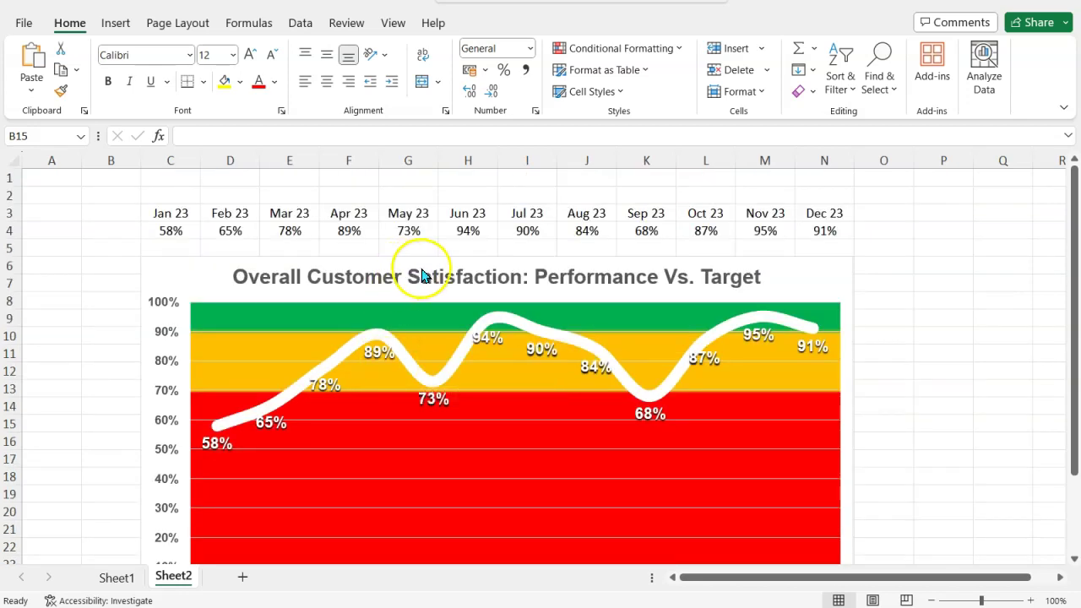
Step: Select the Jan 23–Dec 23 months and percentages in C3:N4 and bring up the line chart choices
click(159, 208)
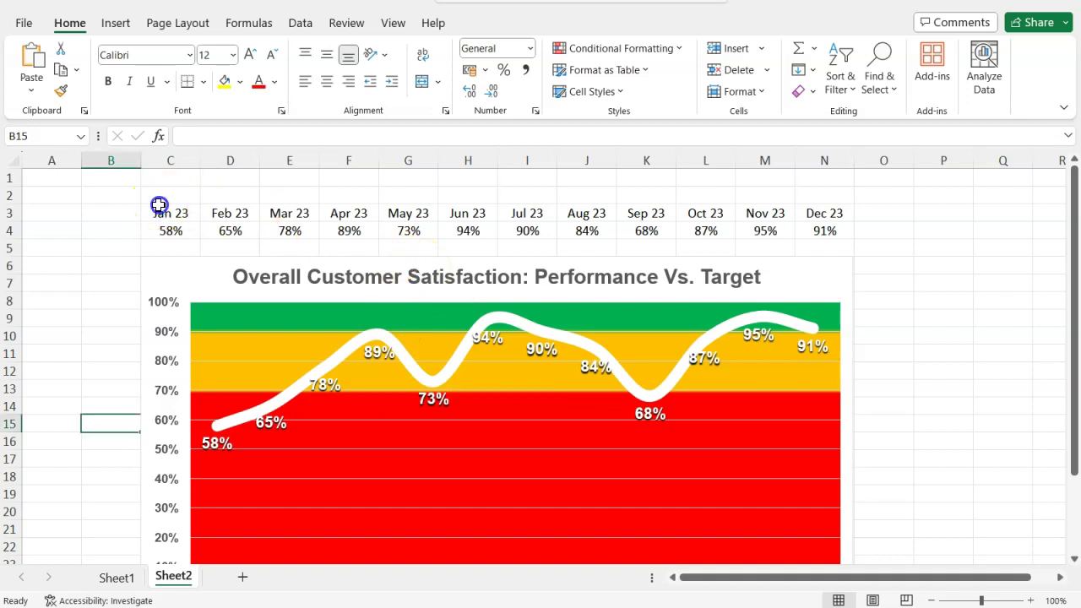
drag(162, 212, 824, 232)
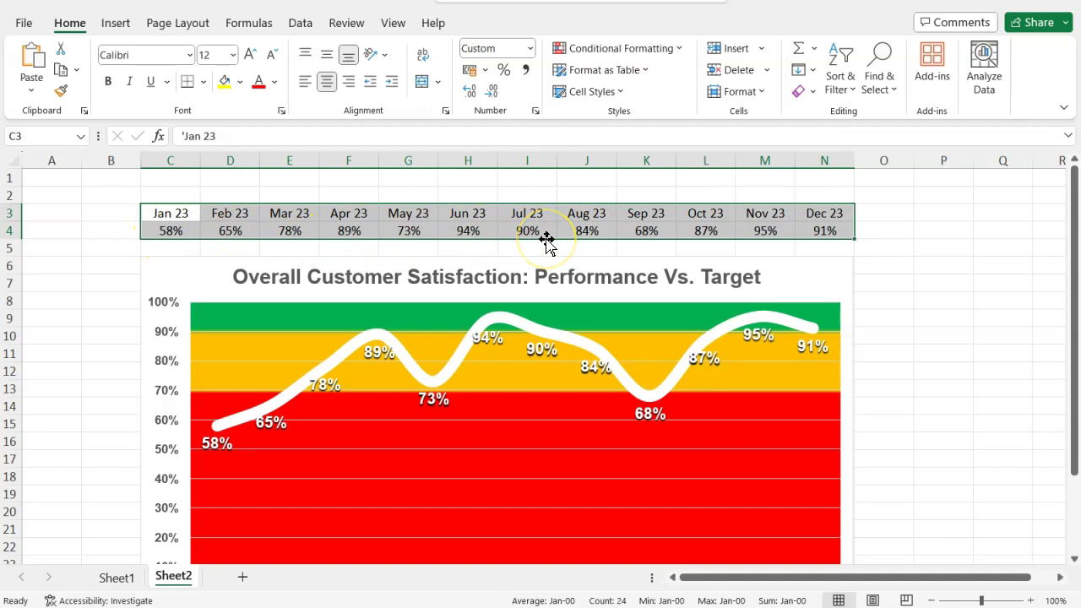
click(119, 26)
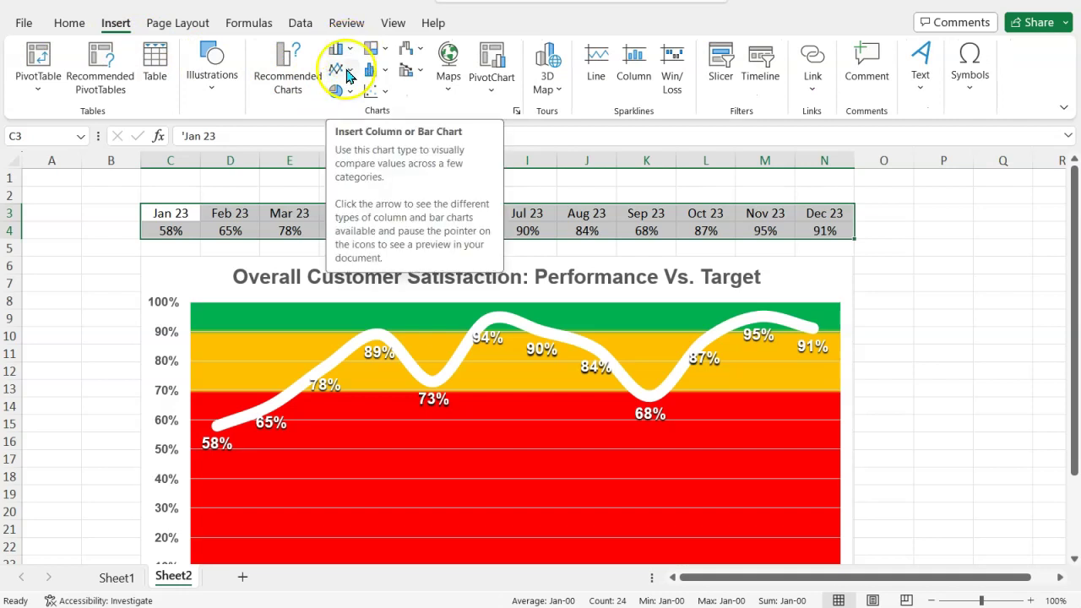
click(347, 76)
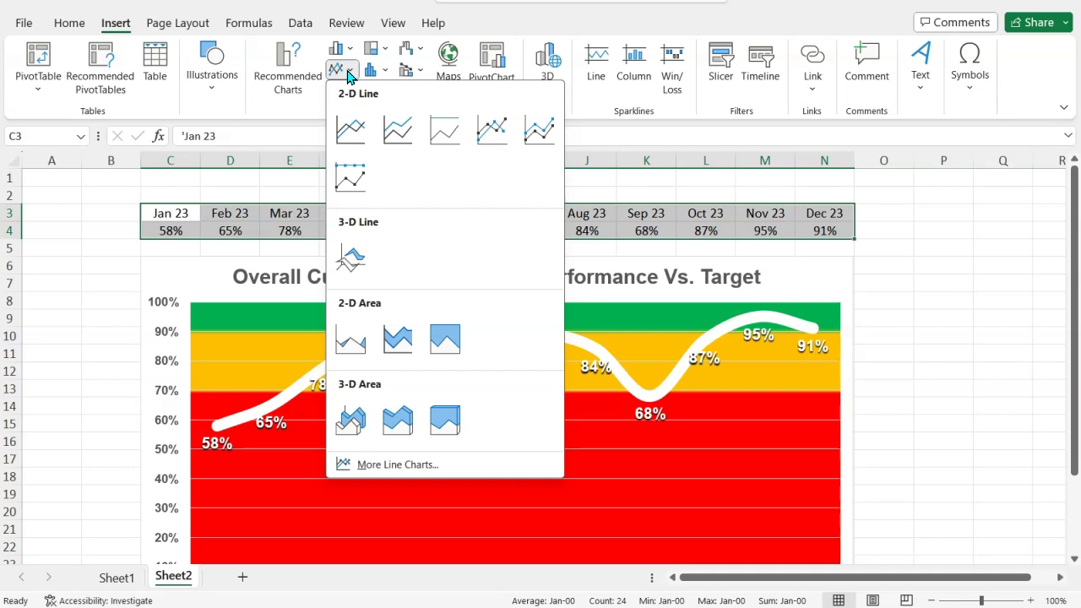
Step: Insert a basic 2-D line chart of the data and move it off the example chart
click(350, 129)
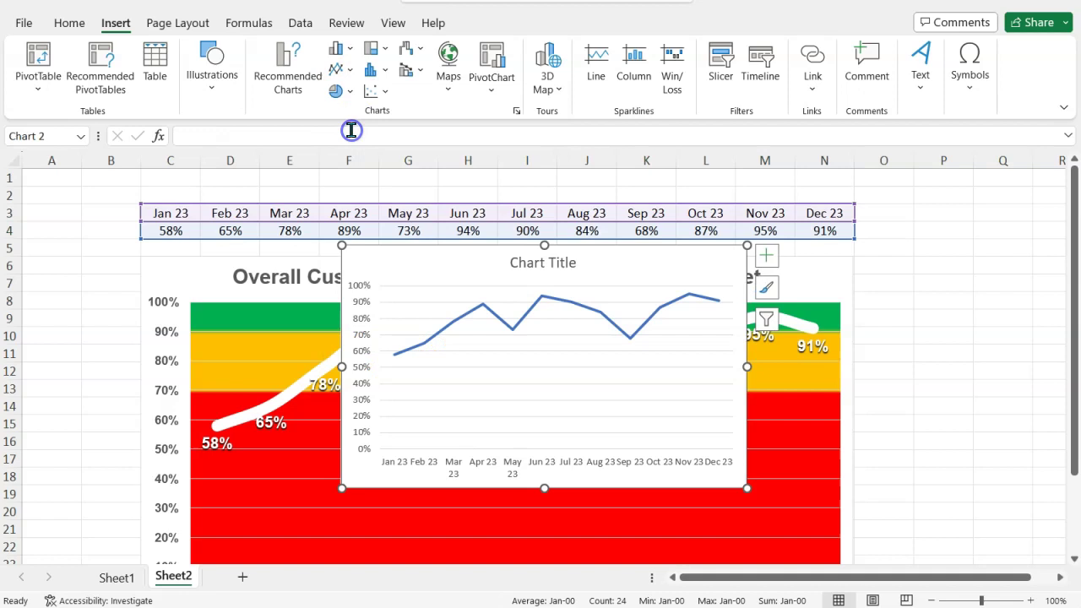
scroll(666, 405, right, 3)
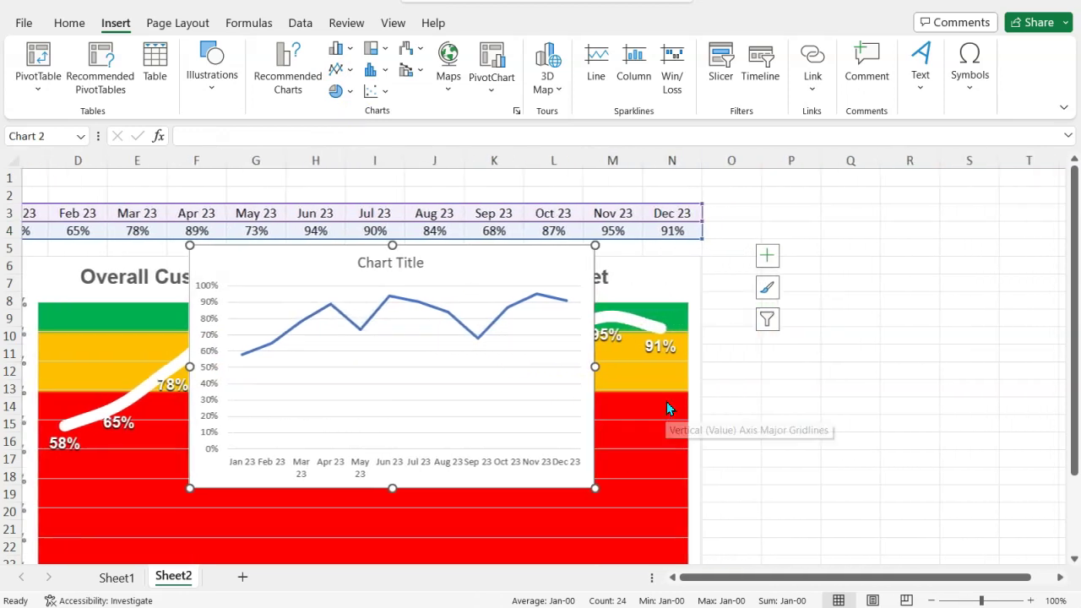
scroll(667, 408, down, 4)
scroll(666, 407, up, 3)
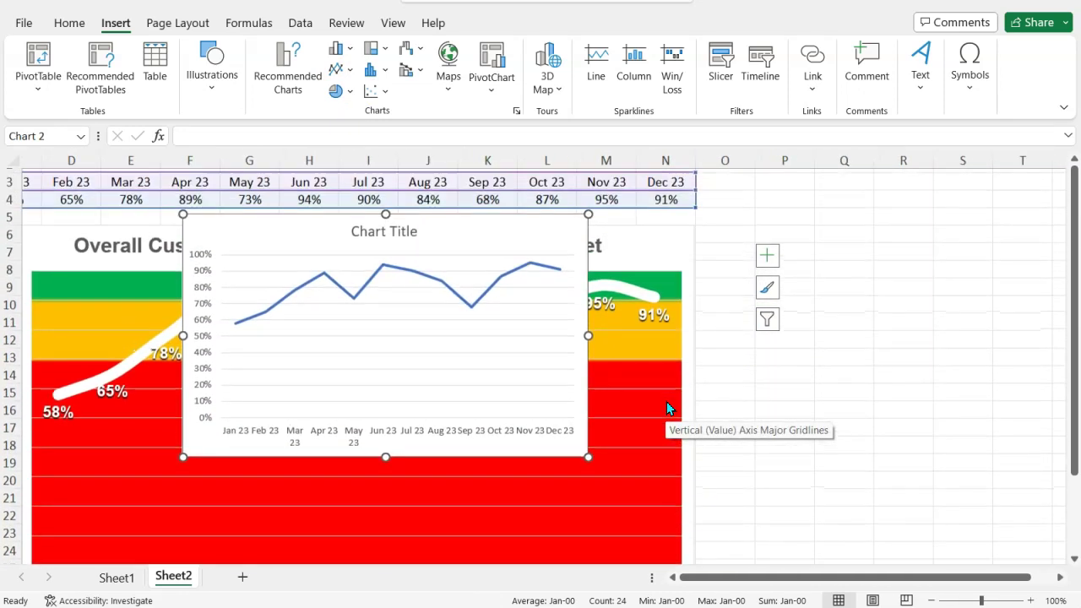
drag(580, 456, 434, 507)
Step: Position the chart below the example, aligned to column C, and stretch it to column N
scroll(437, 506, down, 3)
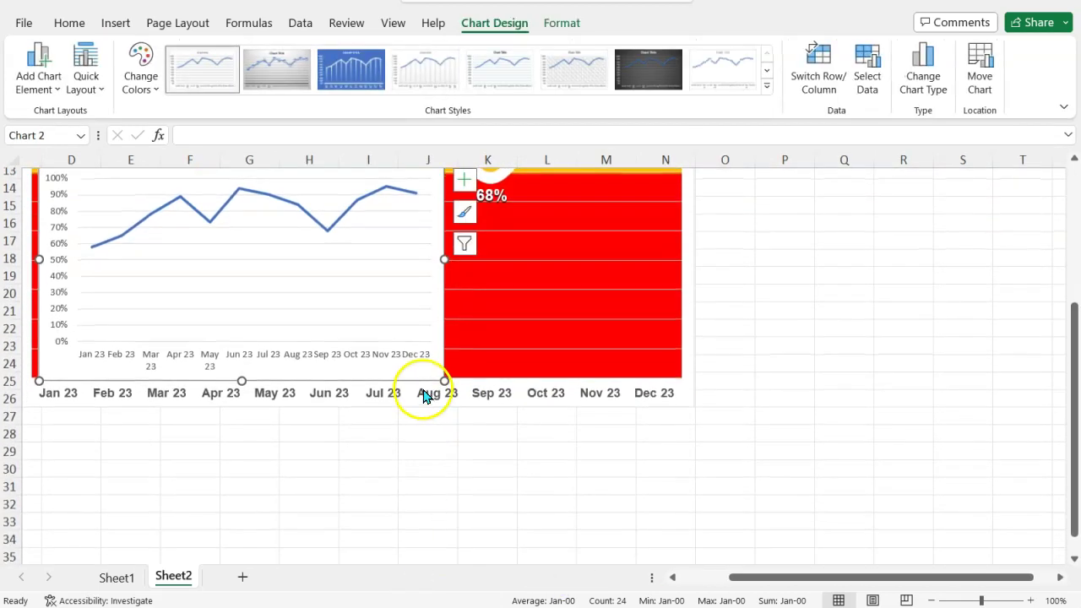
drag(417, 379, 403, 596)
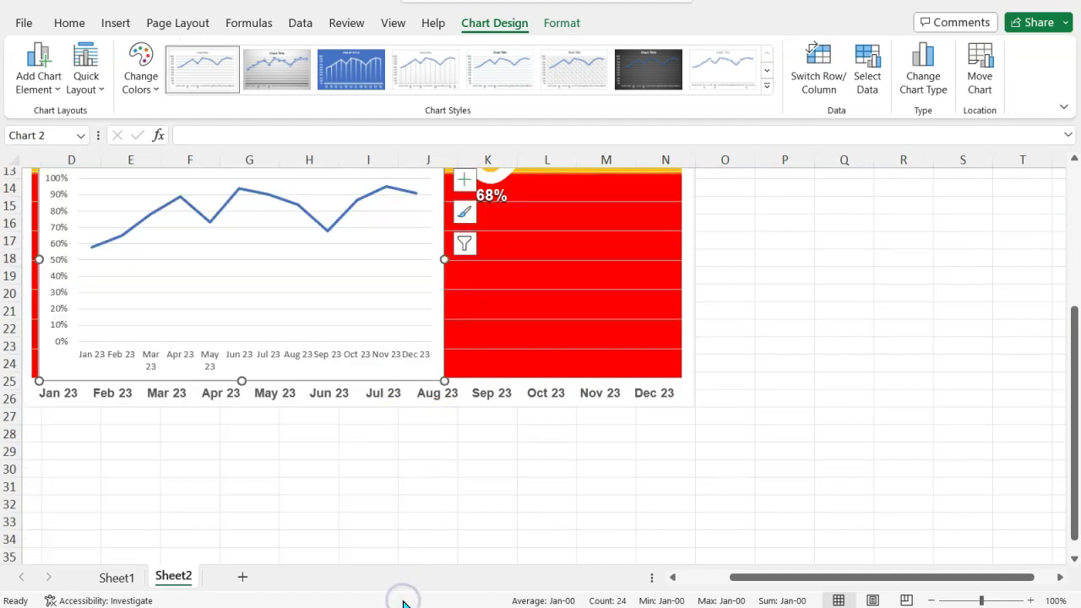
scroll(434, 509, down, 2)
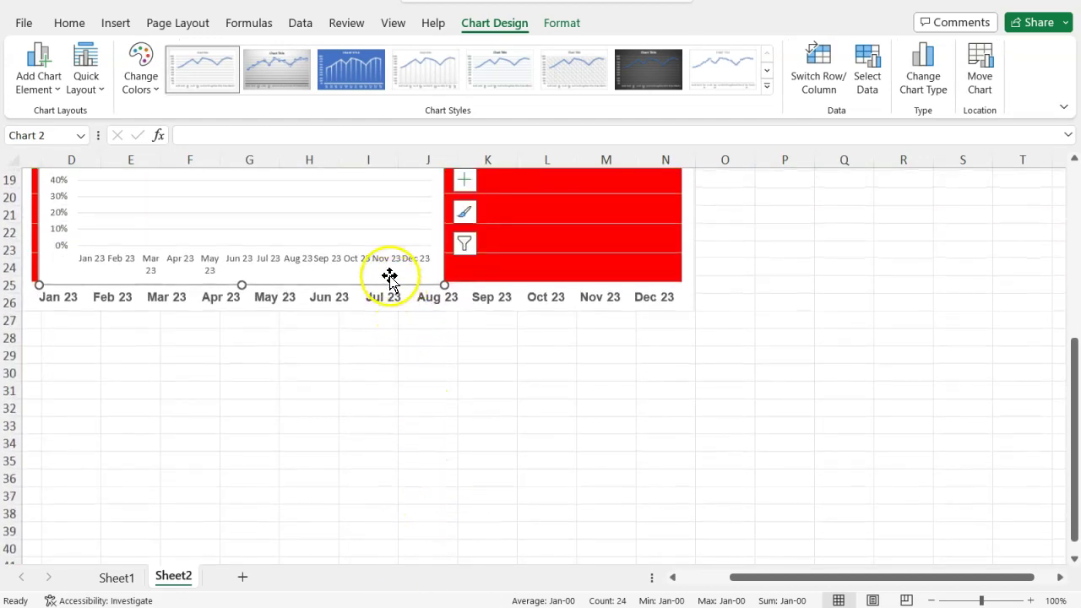
drag(389, 277, 381, 476)
scroll(381, 476, left, 3)
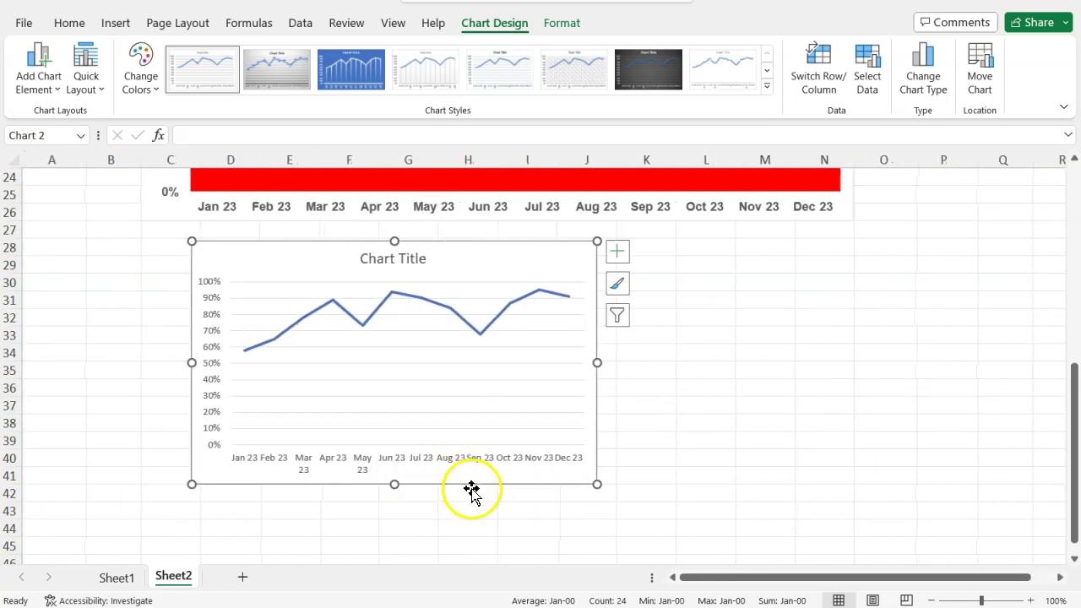
drag(471, 489, 420, 485)
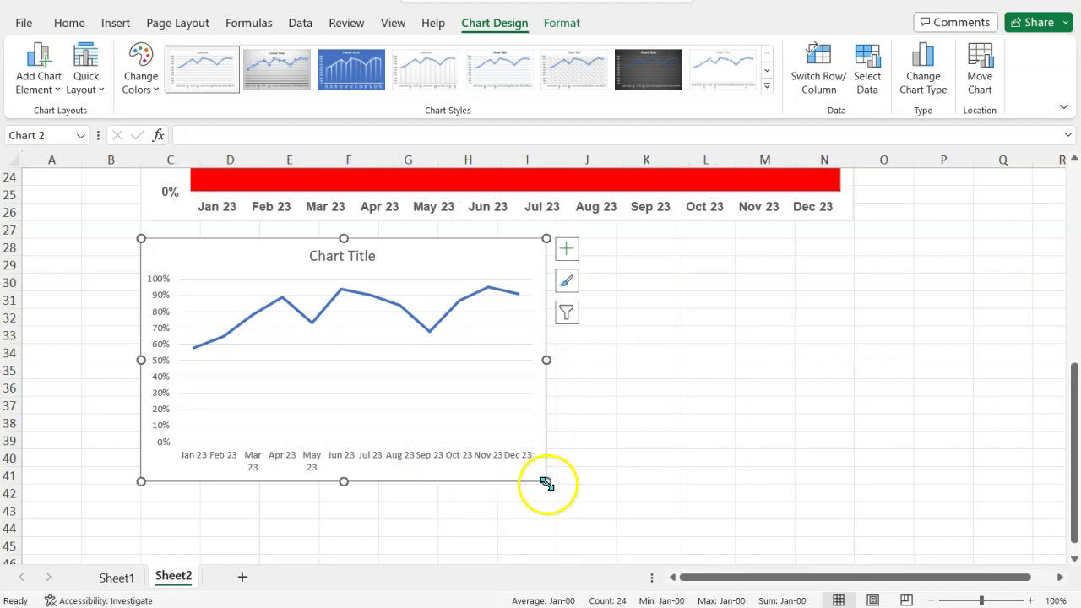
drag(547, 483, 846, 542)
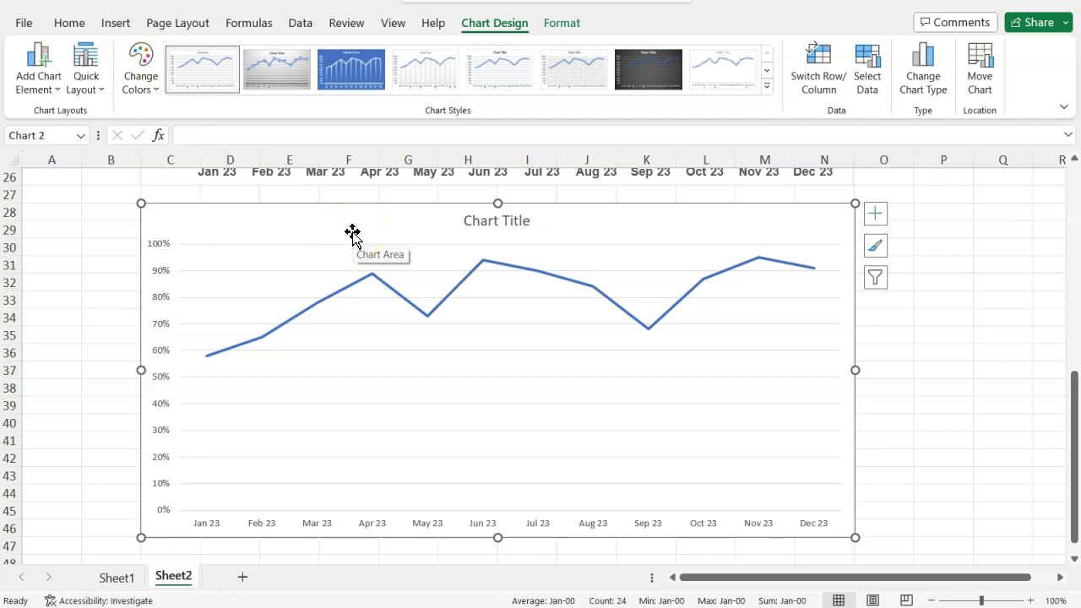
Step: Set the chart's title and axis text to Arial, 12 point, bold
click(52, 24)
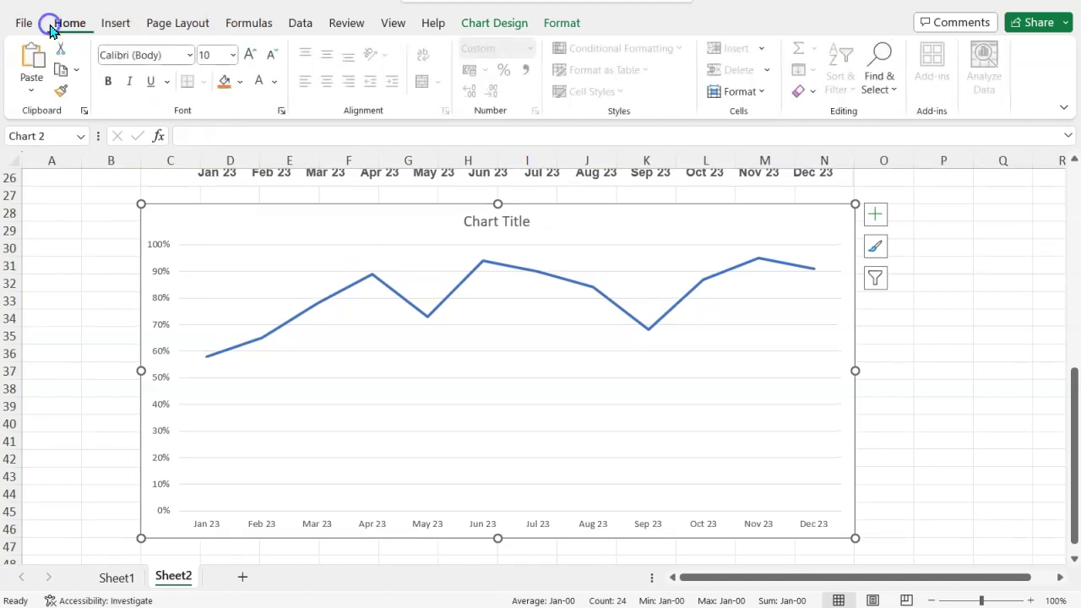
click(189, 56)
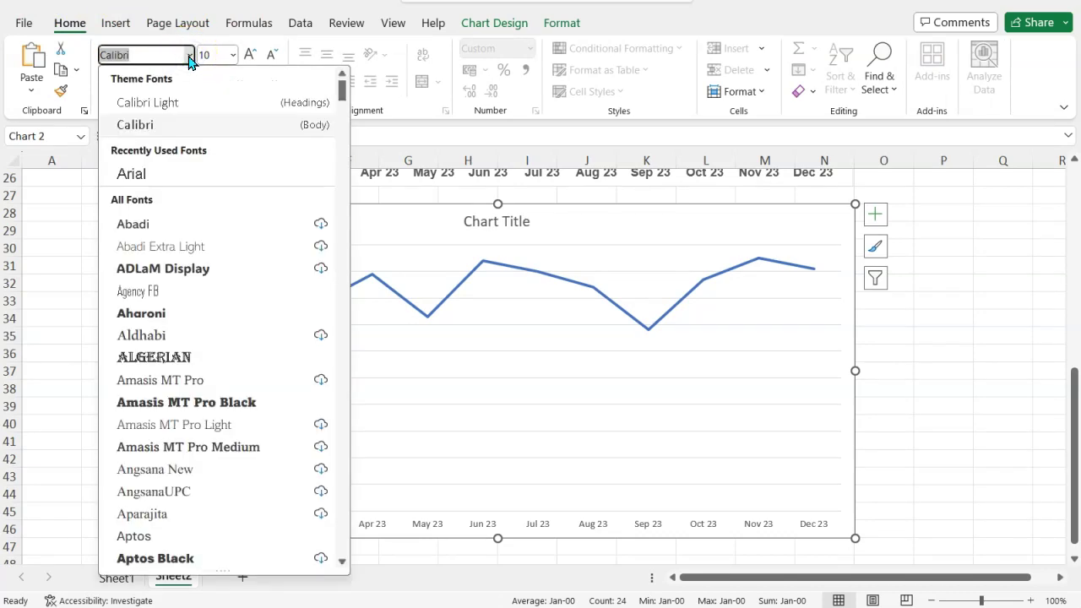
click(162, 173)
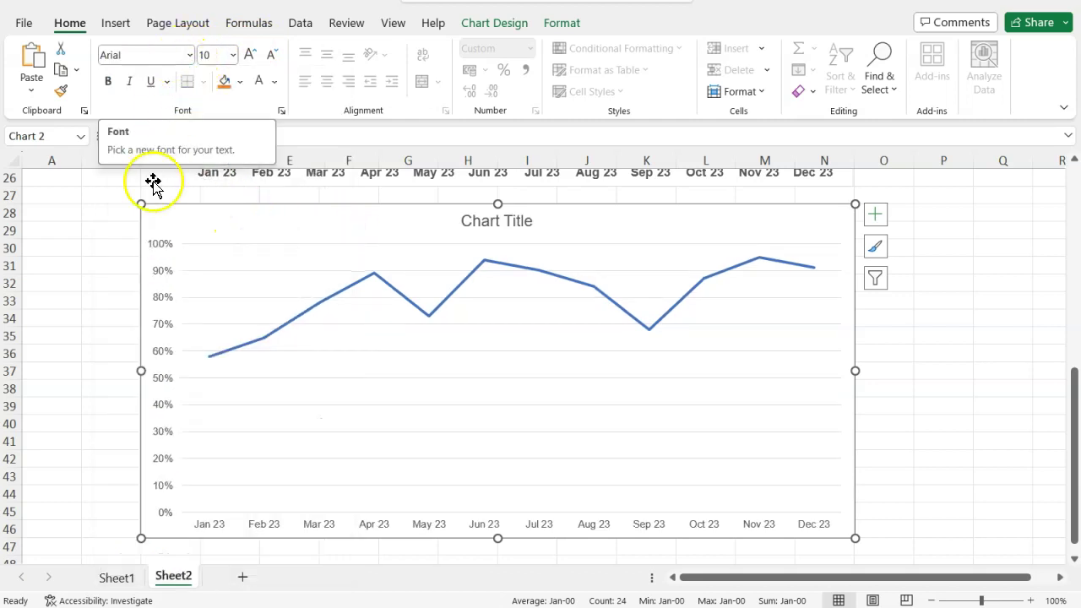
click(251, 54)
click(251, 54)
click(250, 54)
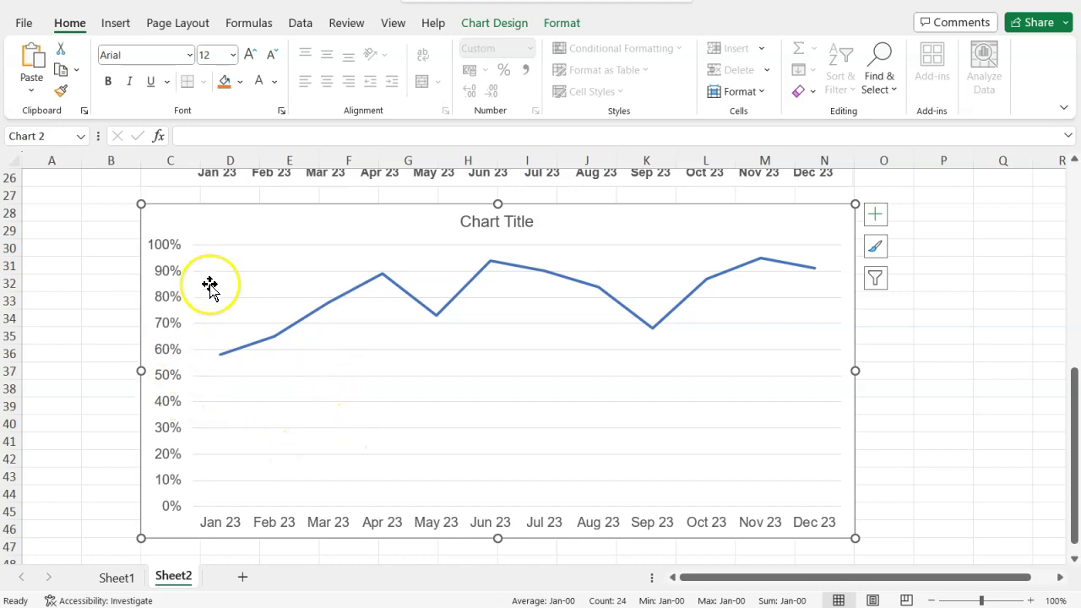
click(109, 82)
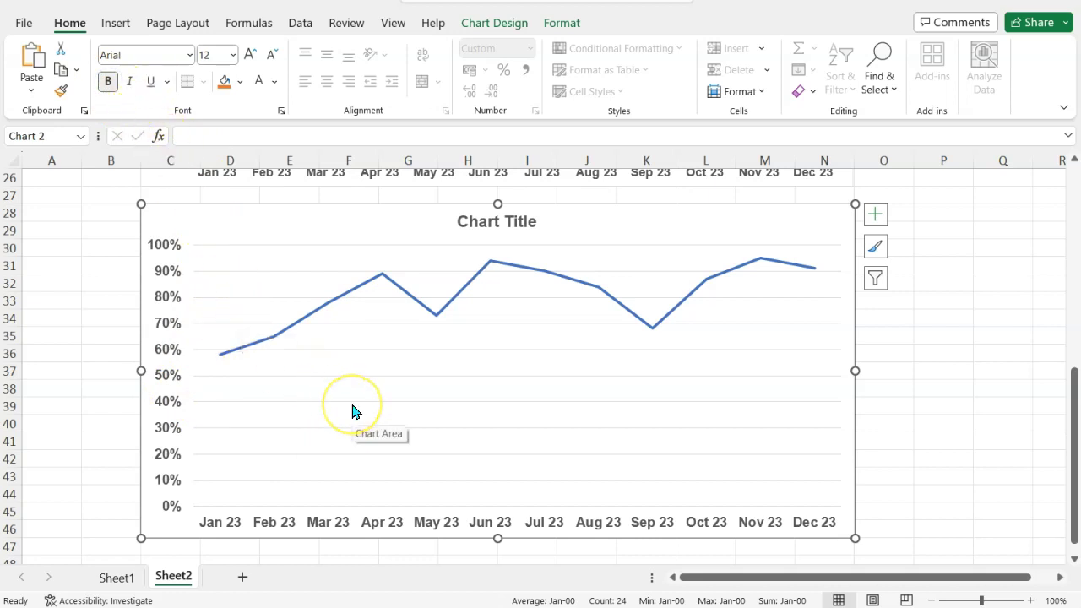
scroll(353, 411, up, 1)
Step: Enlarge the chart title to 20 pt and replace its text with 'Overall Customer Satisfaction'
click(504, 282)
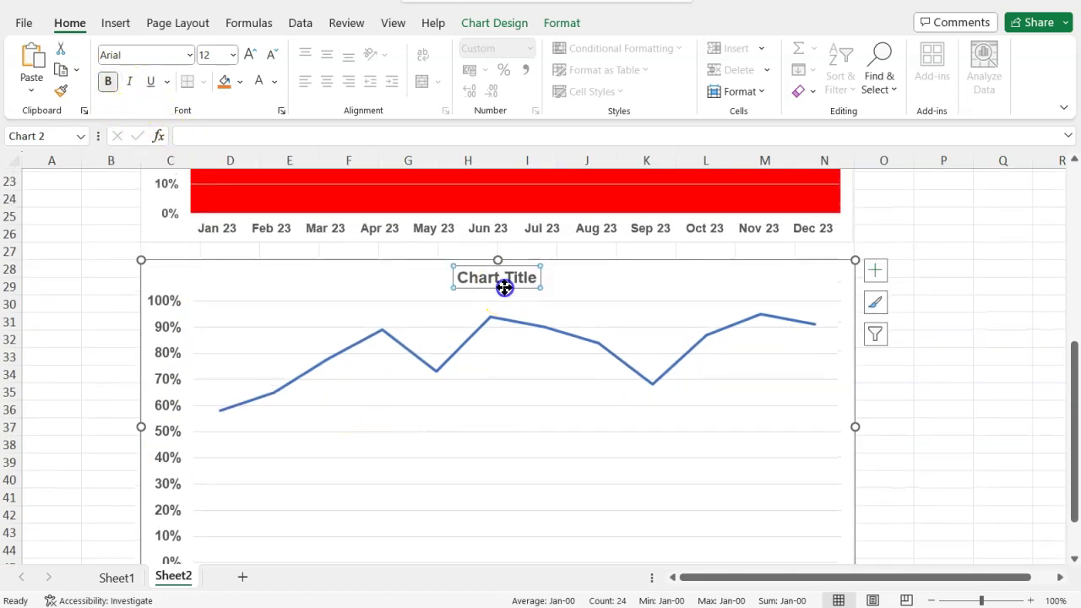
click(256, 57)
click(256, 58)
click(256, 57)
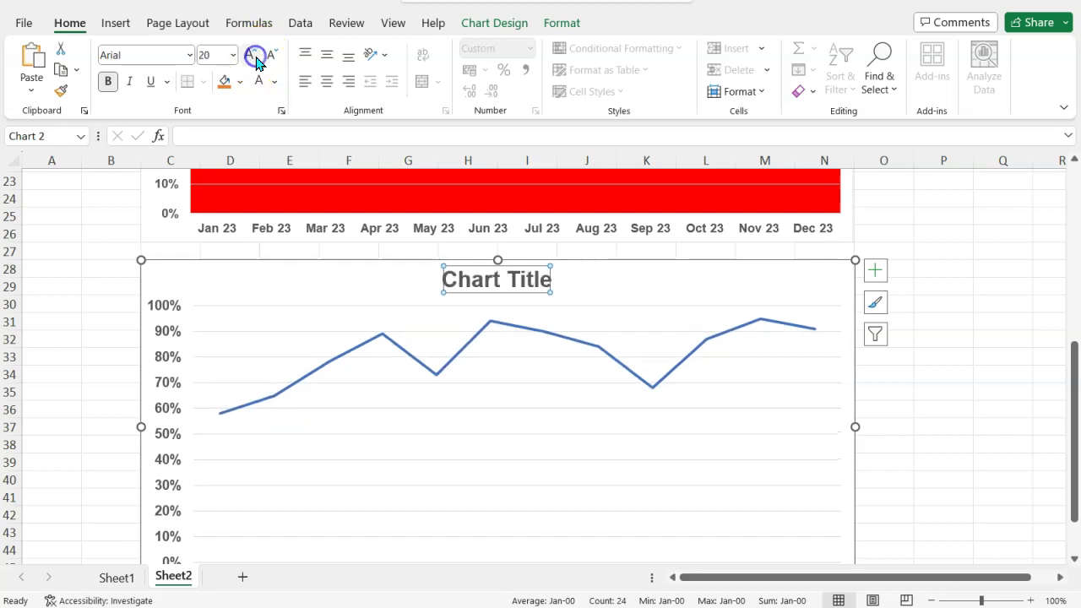
click(491, 287)
triple_click(491, 288)
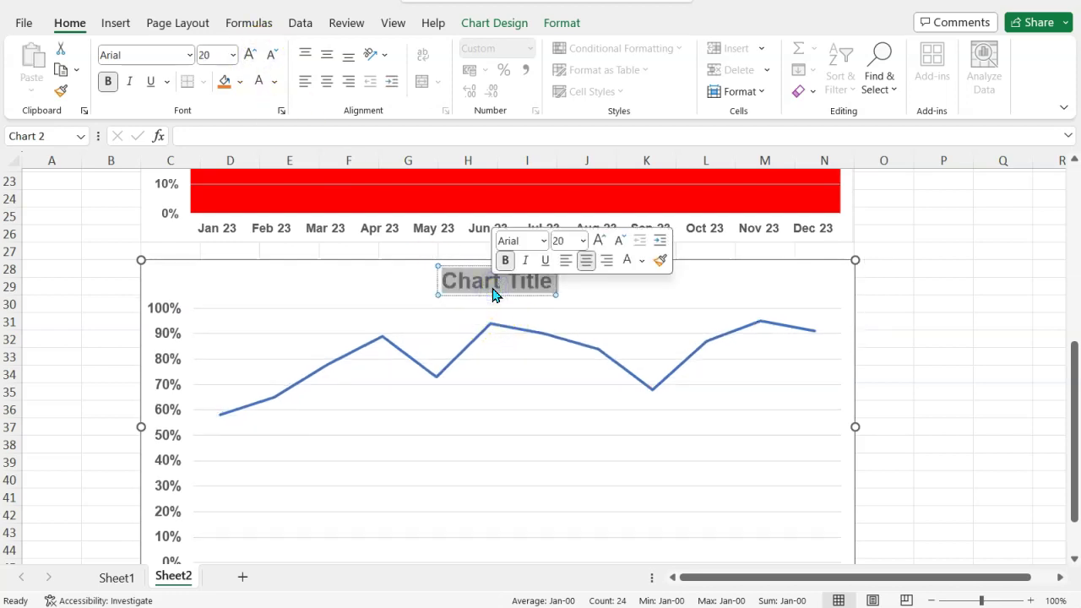
scroll(494, 293, up, 5)
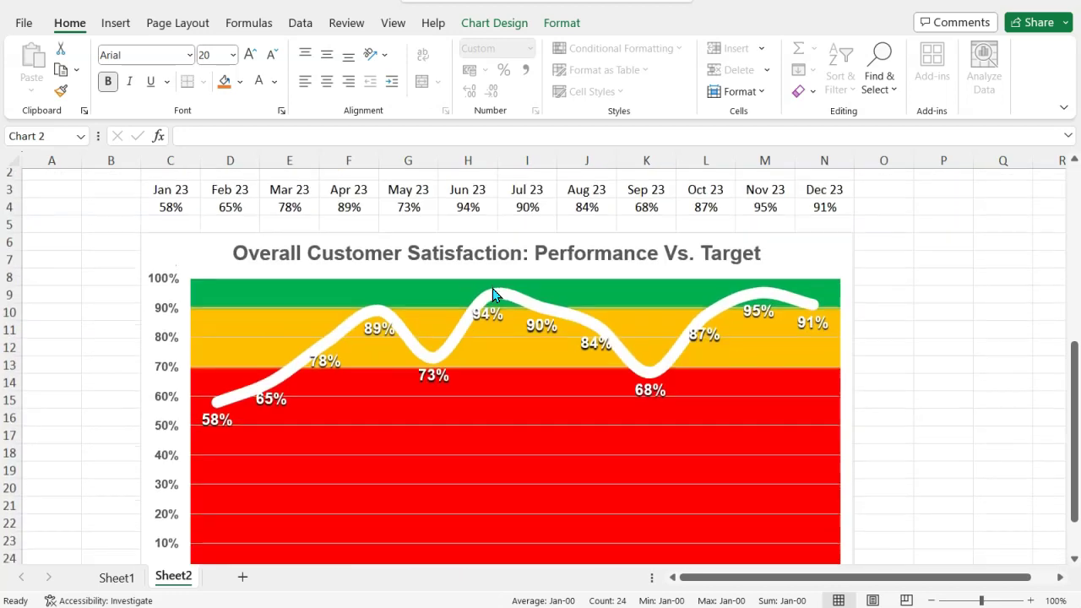
scroll(494, 293, up, 2)
scroll(494, 294, down, 1)
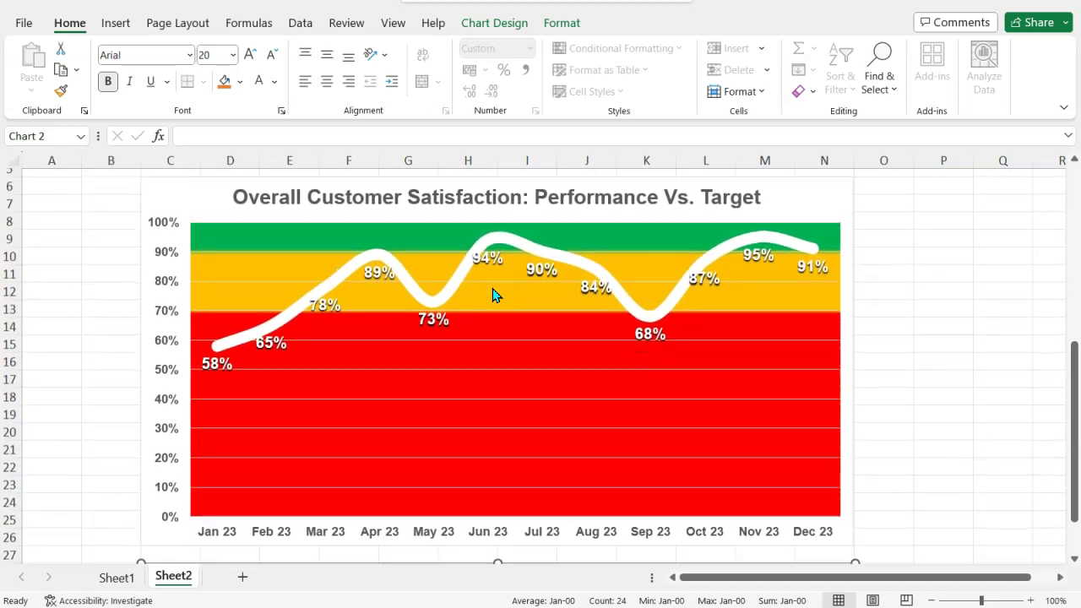
scroll(494, 294, down, 1)
scroll(494, 294, up, 1)
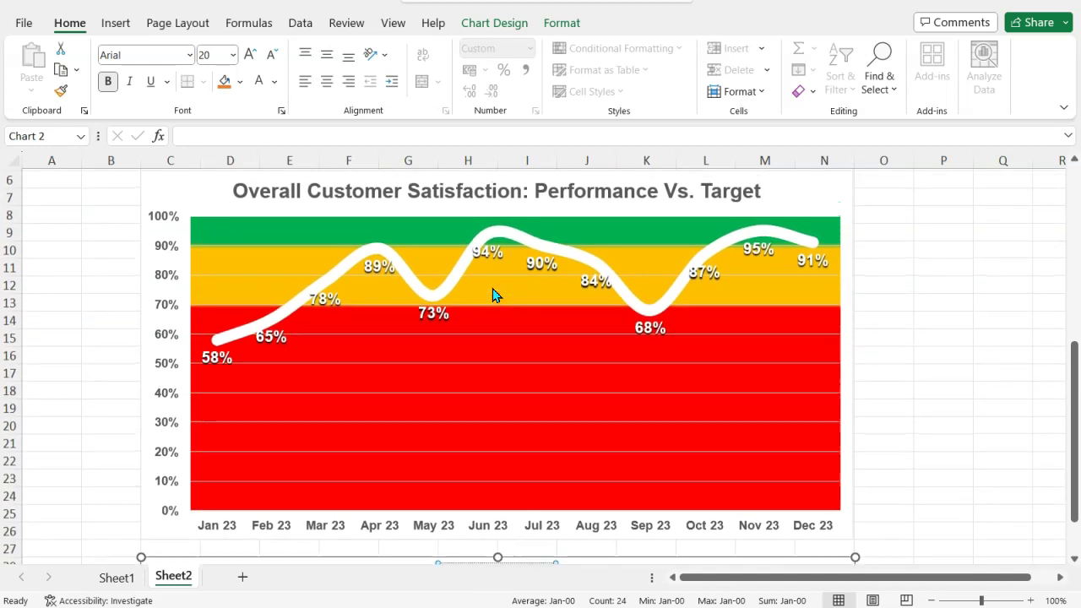
scroll(494, 293, down, 5)
scroll(494, 294, down, 1)
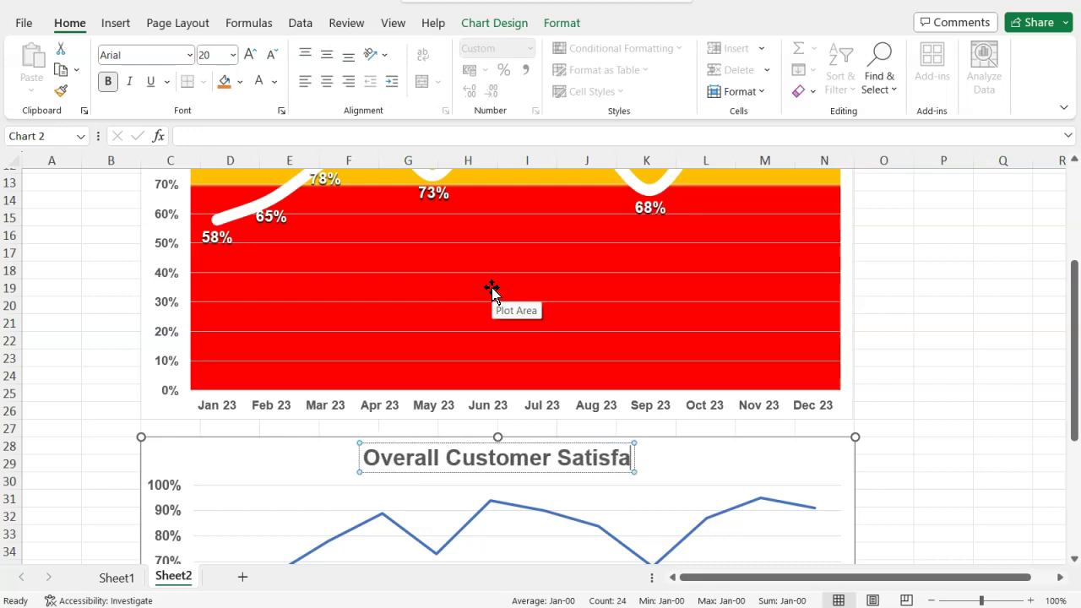
Step: Reselect the whole lower chart and check it below the example chart
click(717, 465)
scroll(716, 465, down, 4)
scroll(717, 468, down, 1)
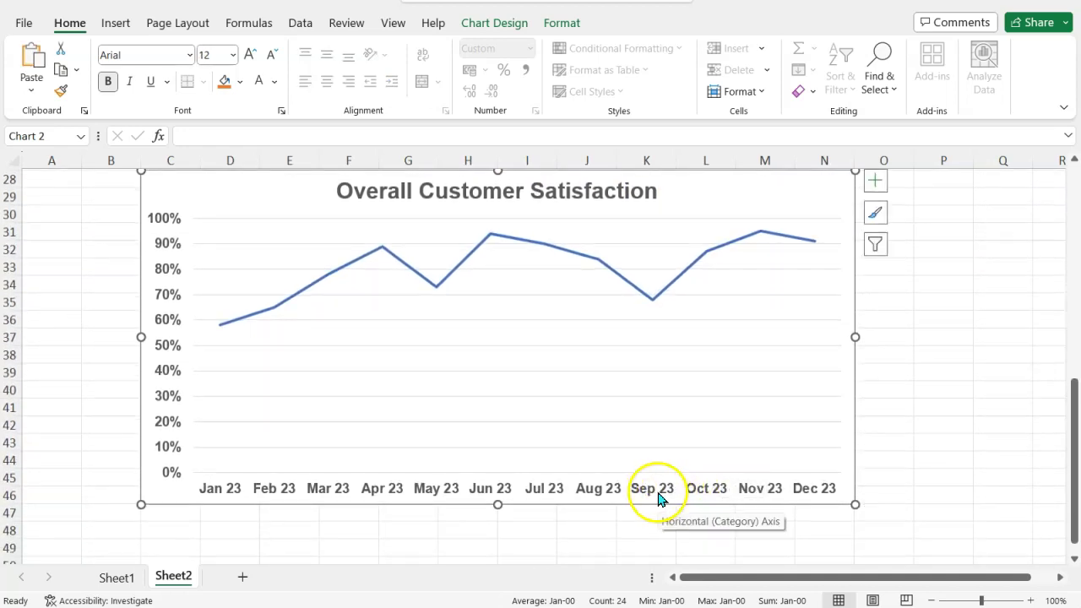
scroll(705, 414, up, 6)
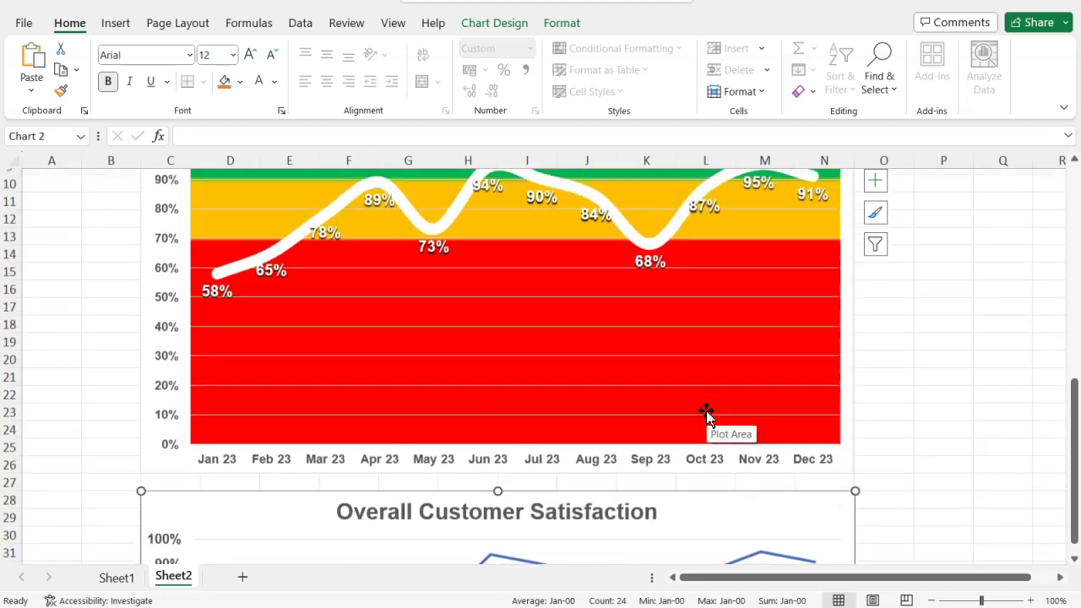
scroll(706, 414, down, 4)
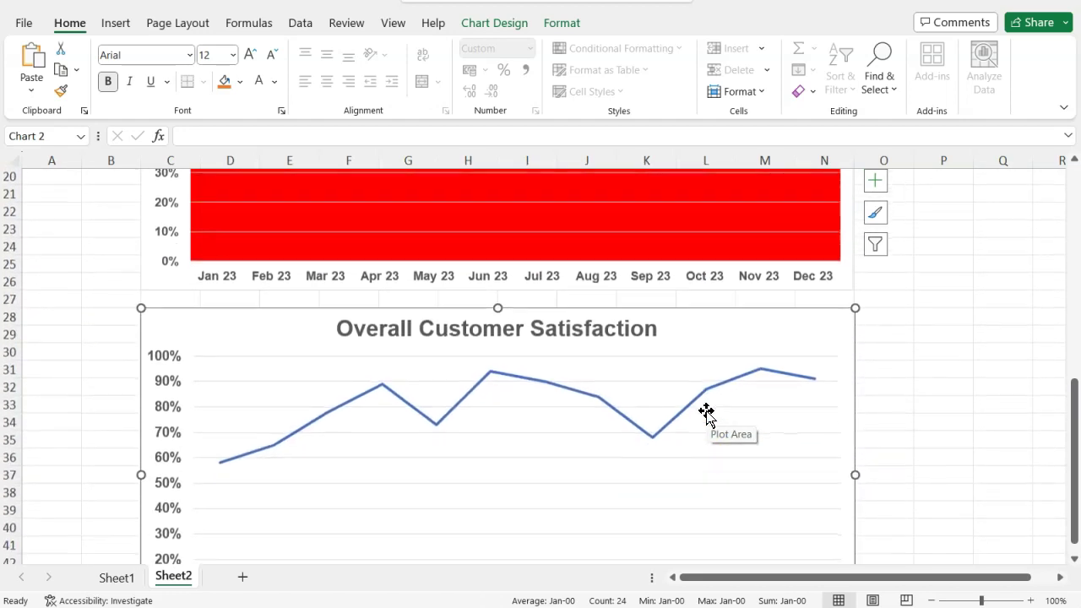
click(869, 378)
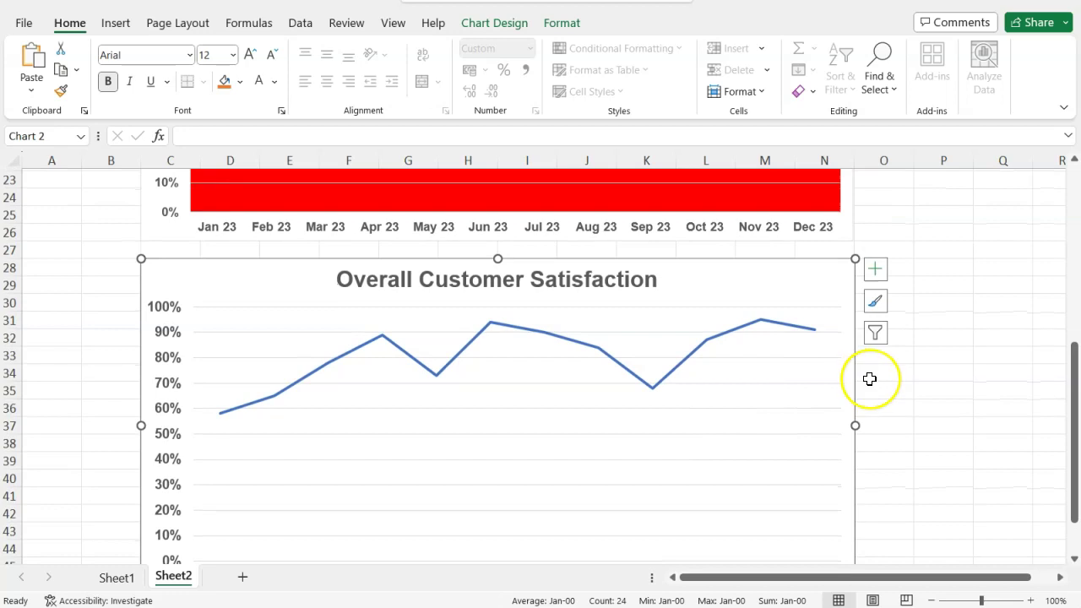
scroll(869, 378, down, 1)
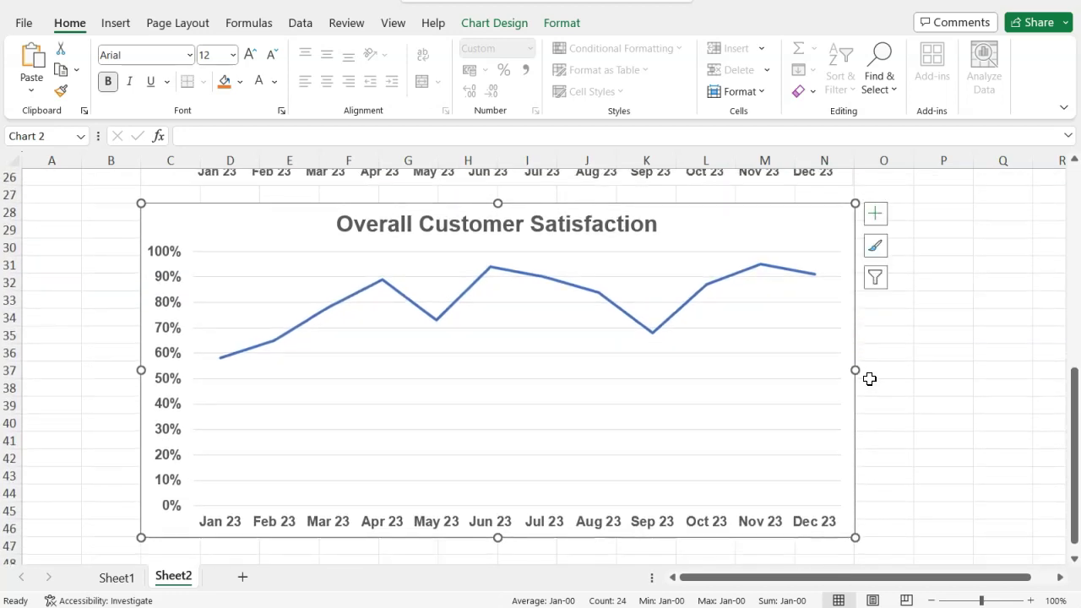
Step: Set the satisfaction data series line to a solid 10 pt width in Format Data Series
click(622, 309)
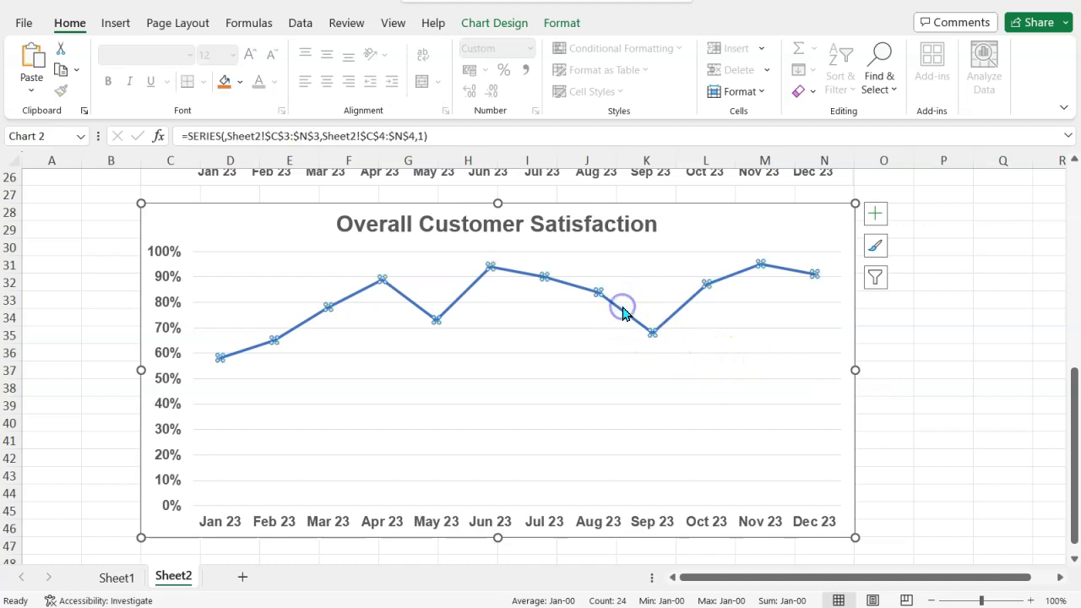
click(564, 23)
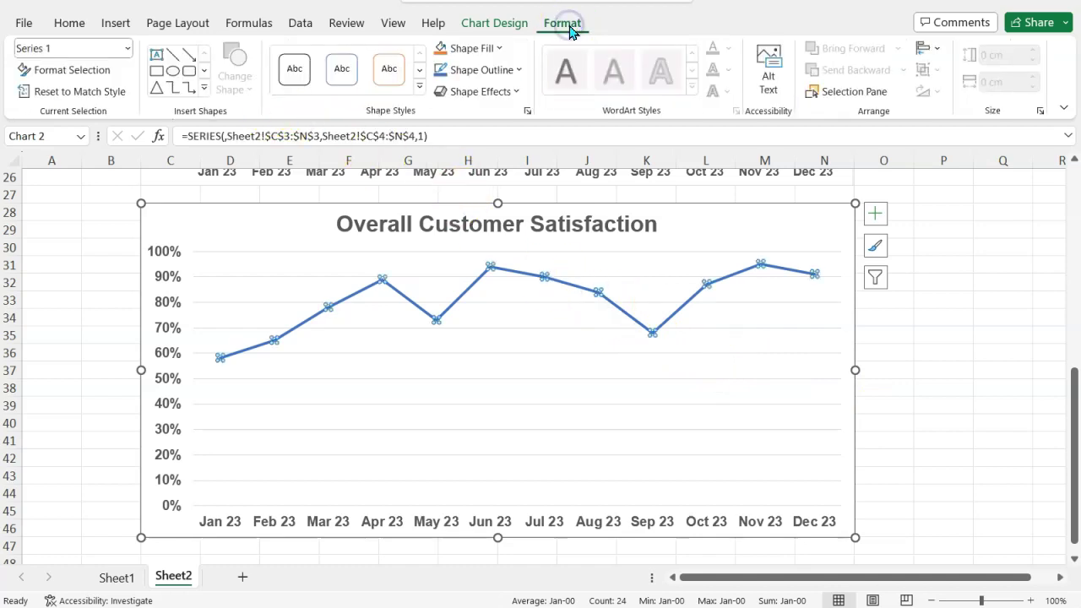
right_click(586, 291)
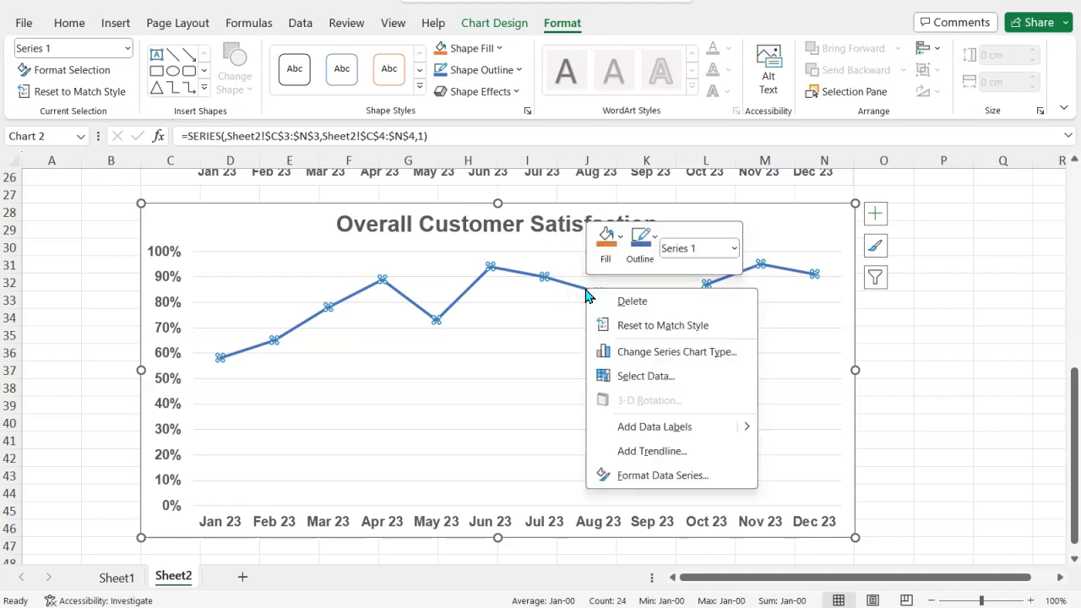
click(673, 477)
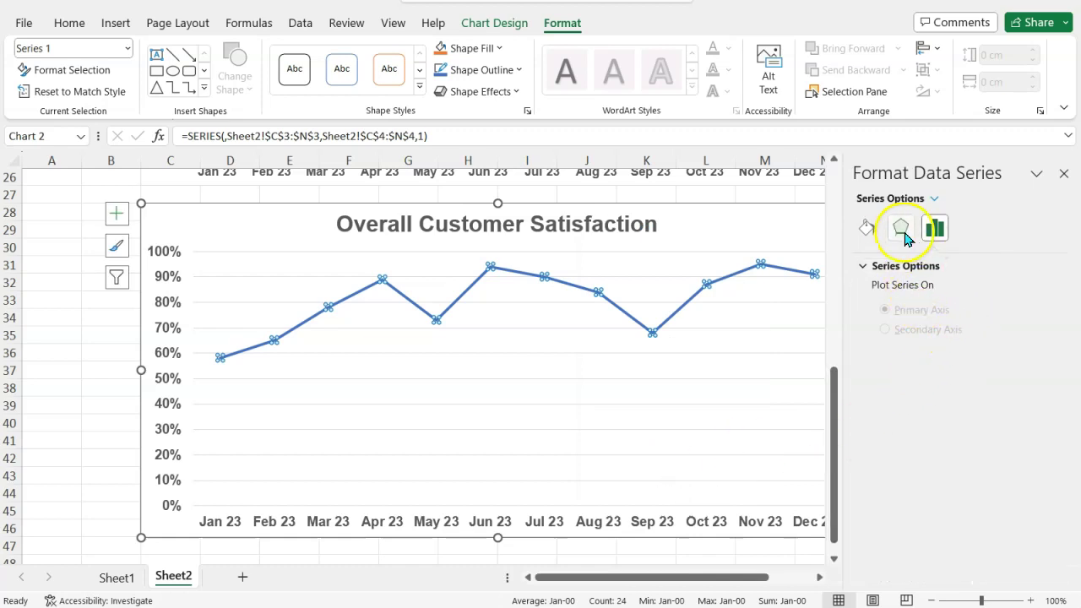
click(872, 229)
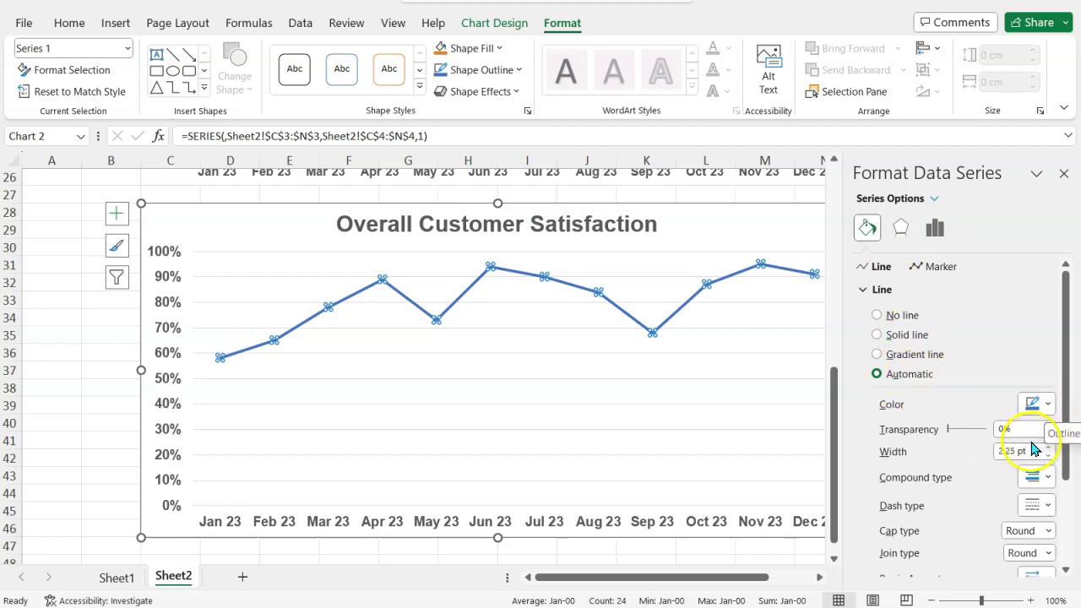
click(1001, 452)
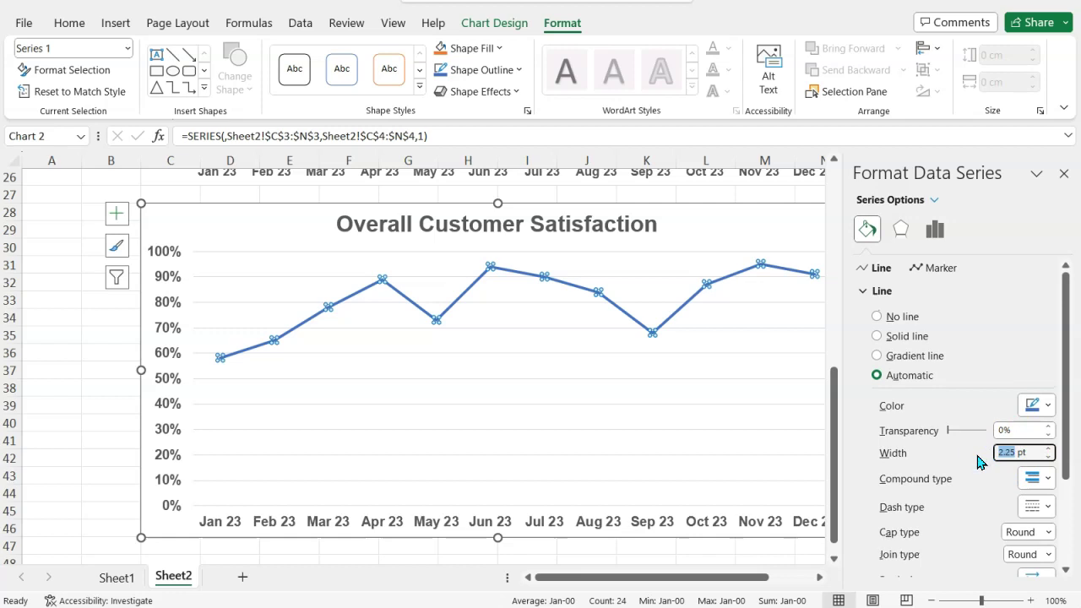
text(10)
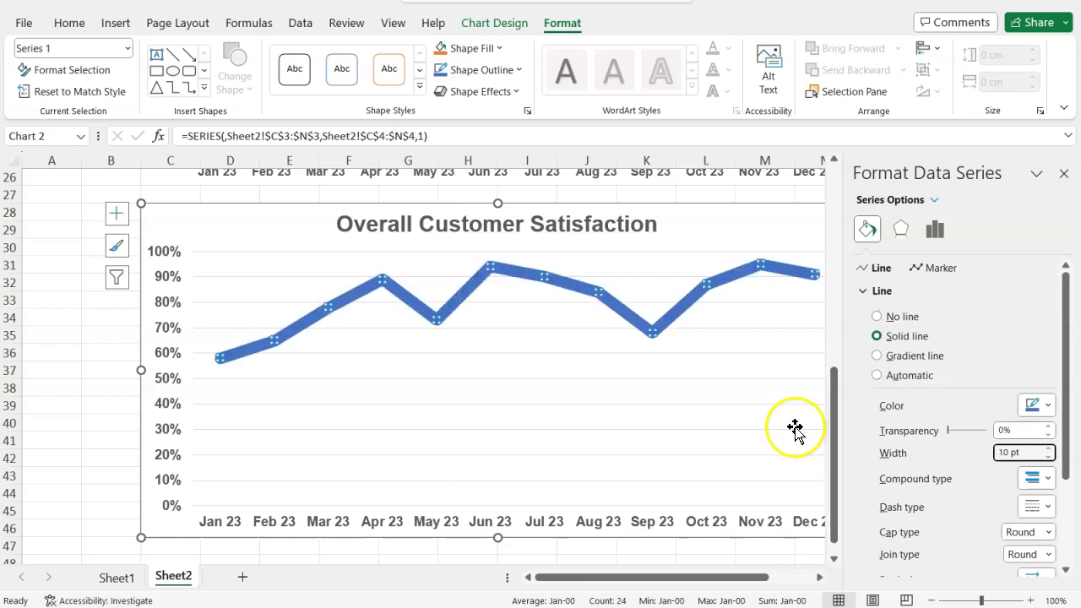
scroll(761, 381, up, 6)
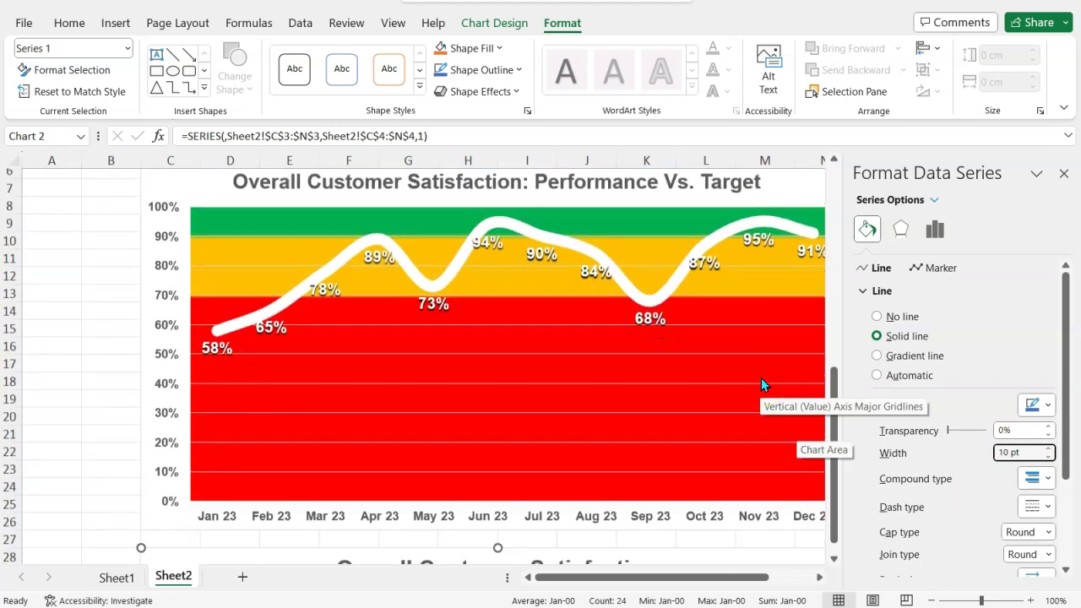
scroll(762, 381, down, 6)
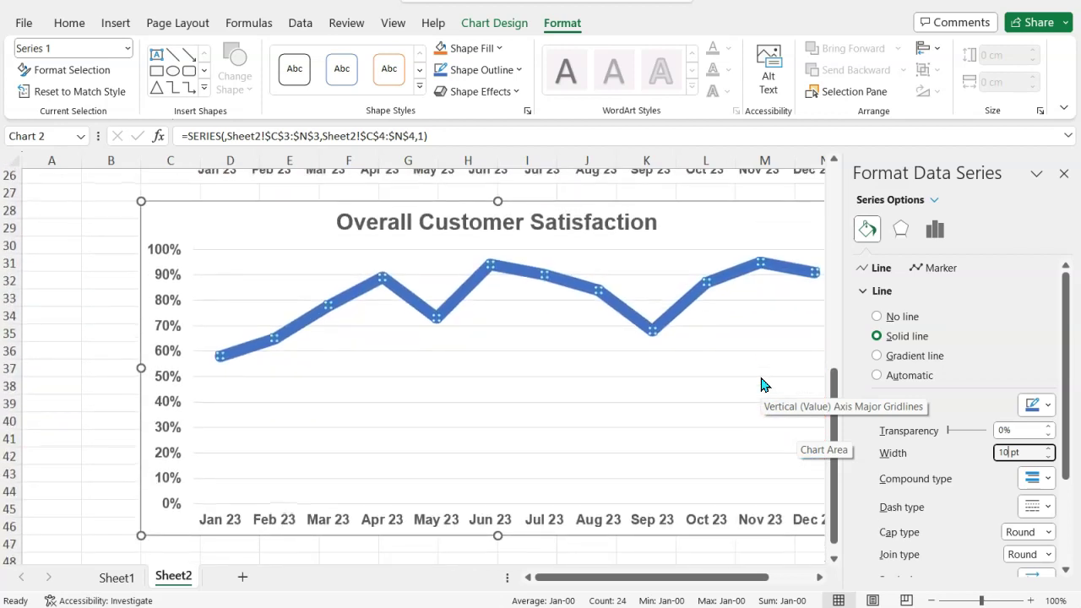
Step: Add percentage data labels to each monthly point on the satisfaction line
right_click(661, 335)
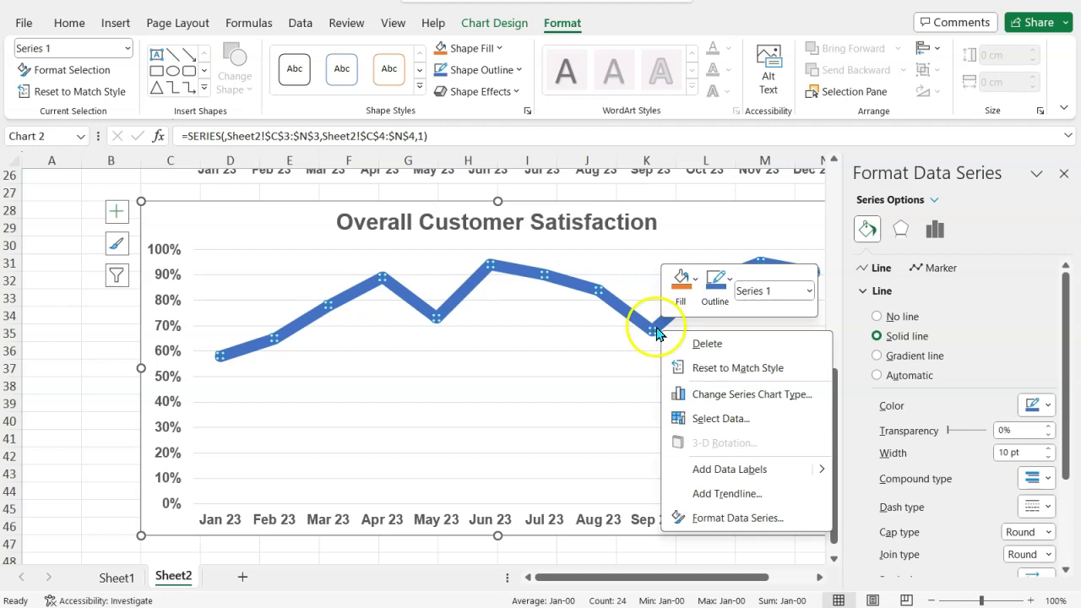
click(750, 470)
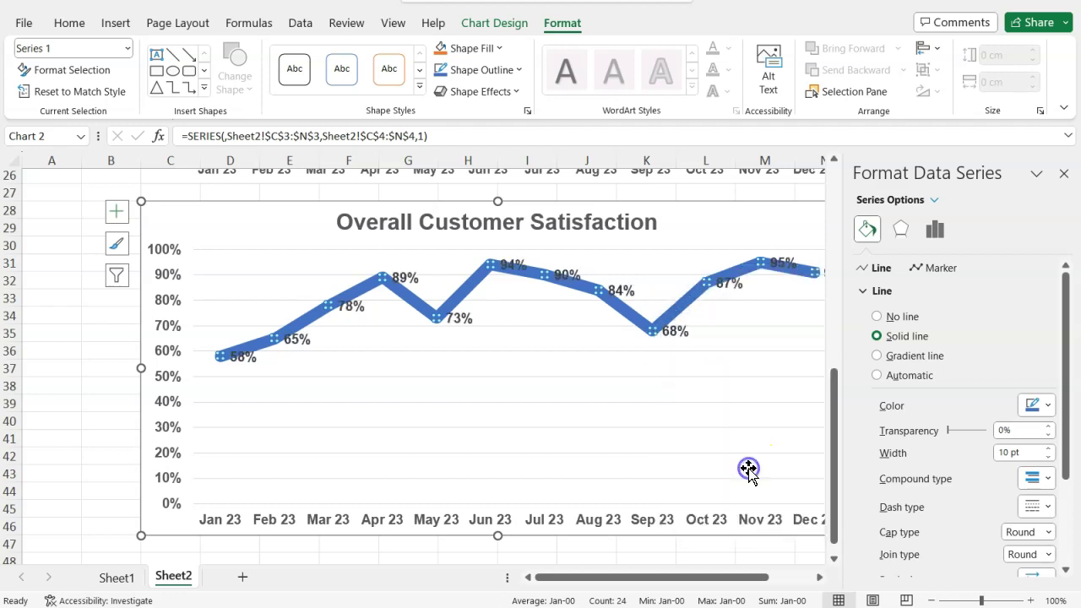
scroll(714, 380, up, 4)
scroll(712, 386, up, 2)
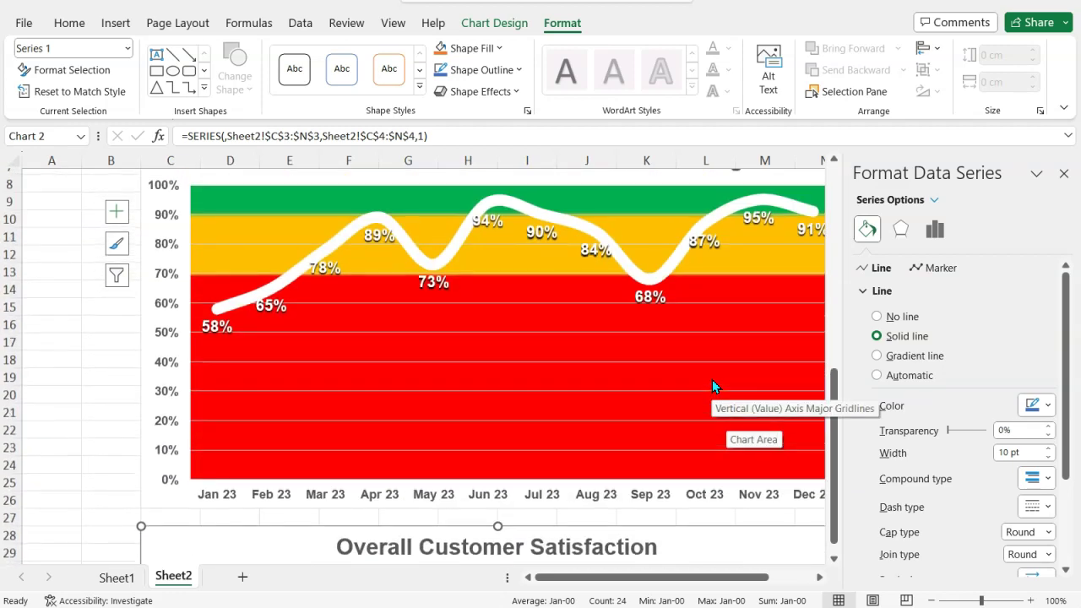
scroll(711, 382, down, 5)
Step: Select the data labels and bring up their Format Data Labels settings
click(605, 327)
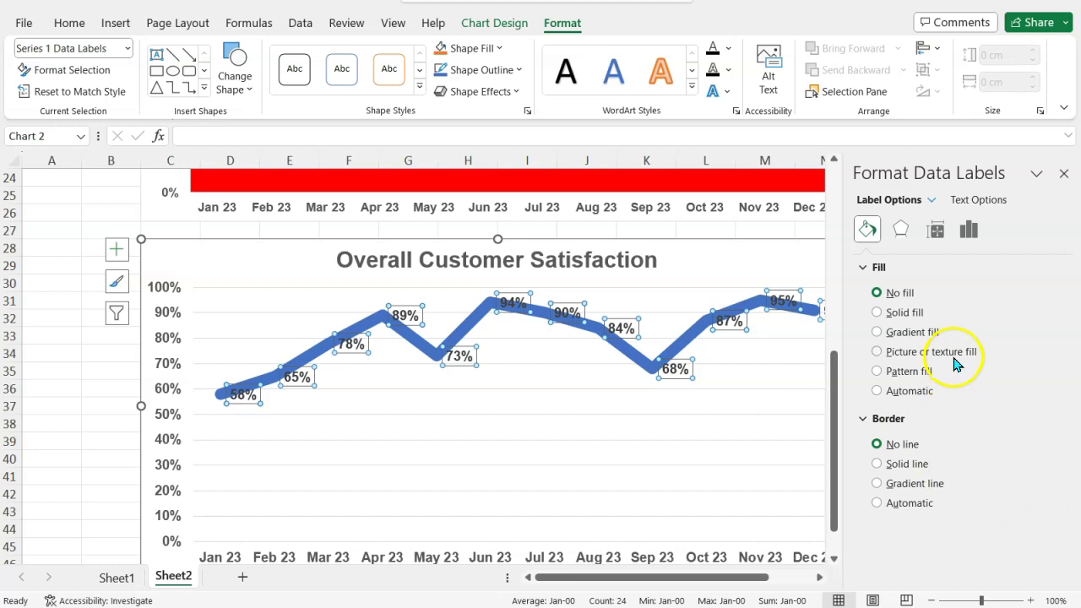
click(969, 239)
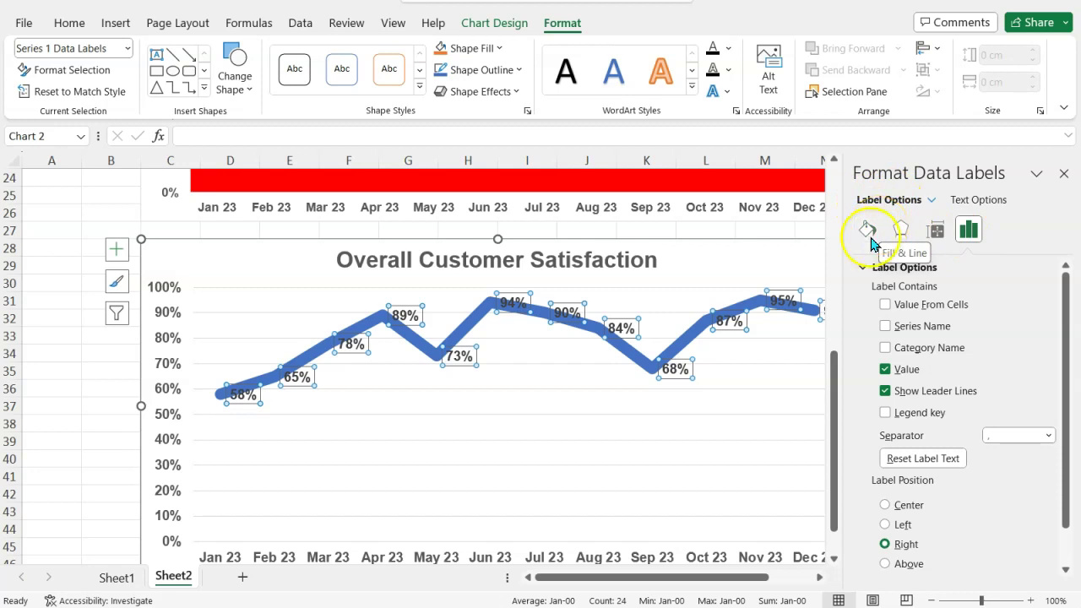
right_click(736, 322)
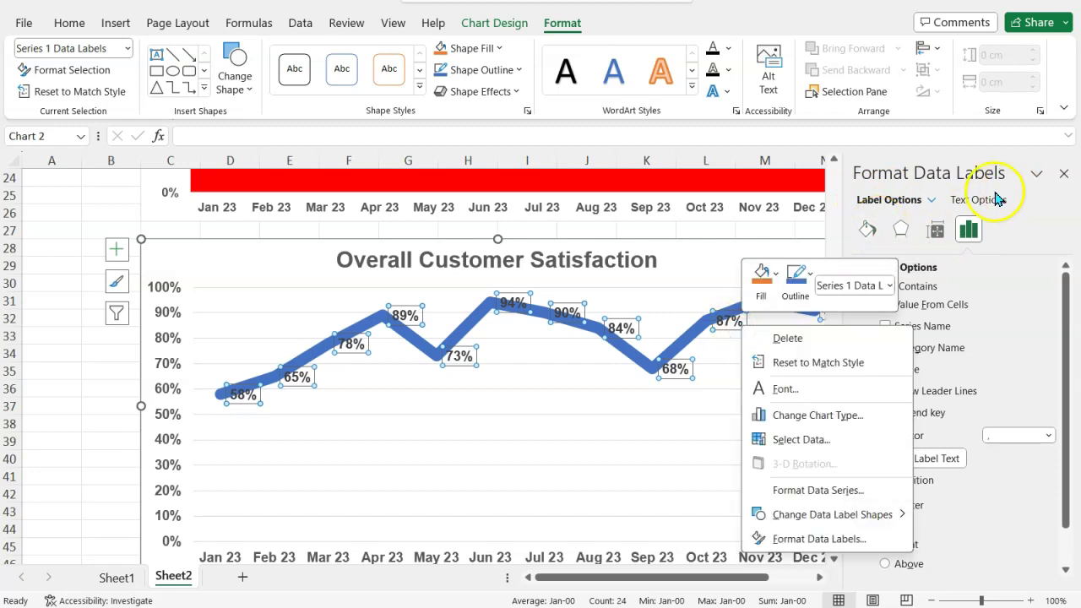
mouse_move(789, 514)
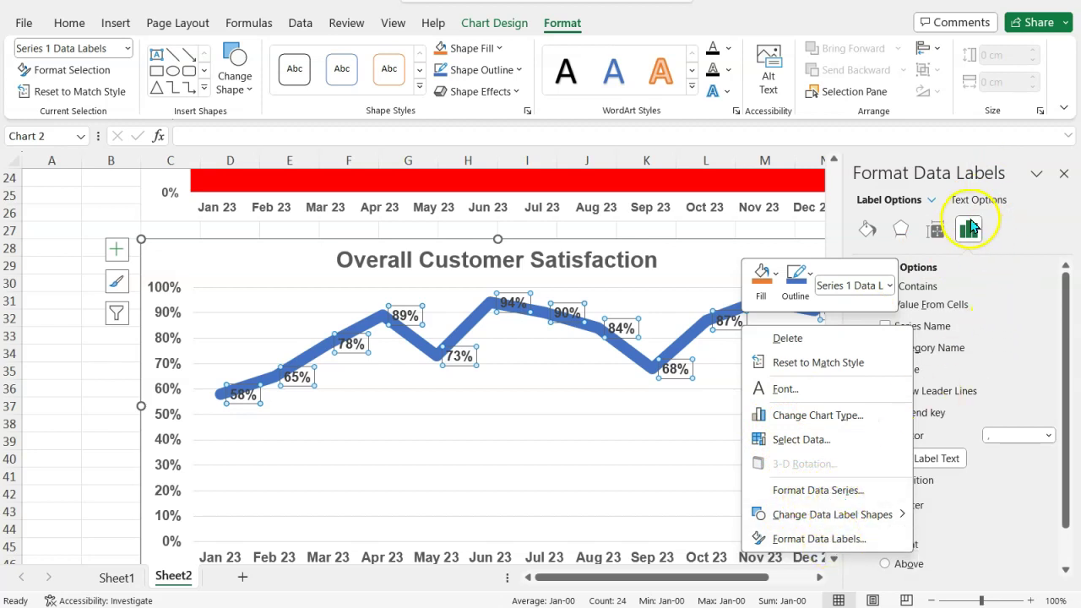
Step: Set the data label position to Below and their text fill to white
click(1000, 296)
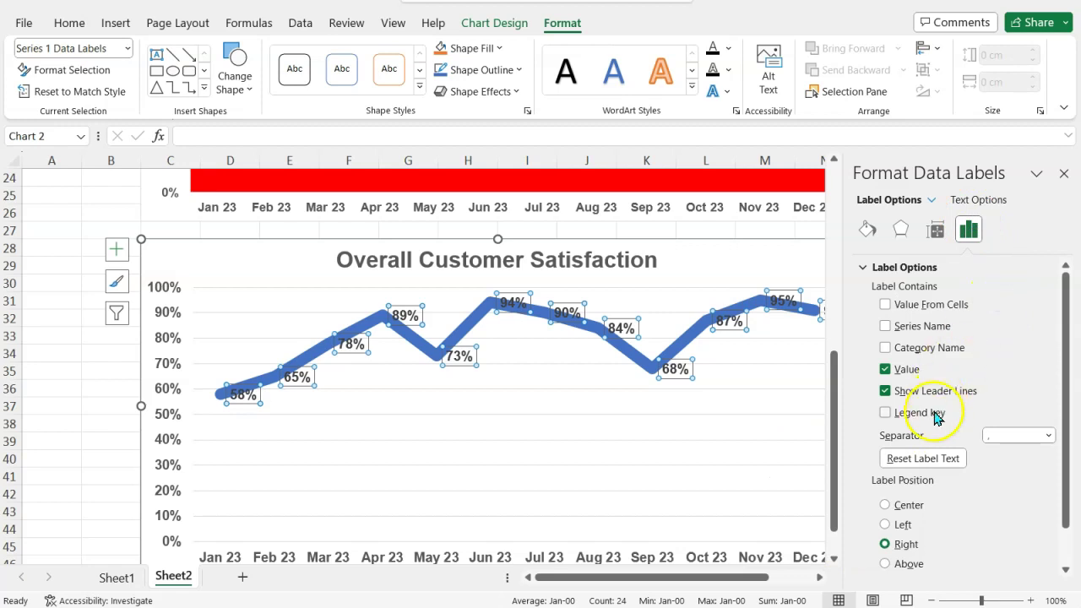
scroll(929, 414, down, 1)
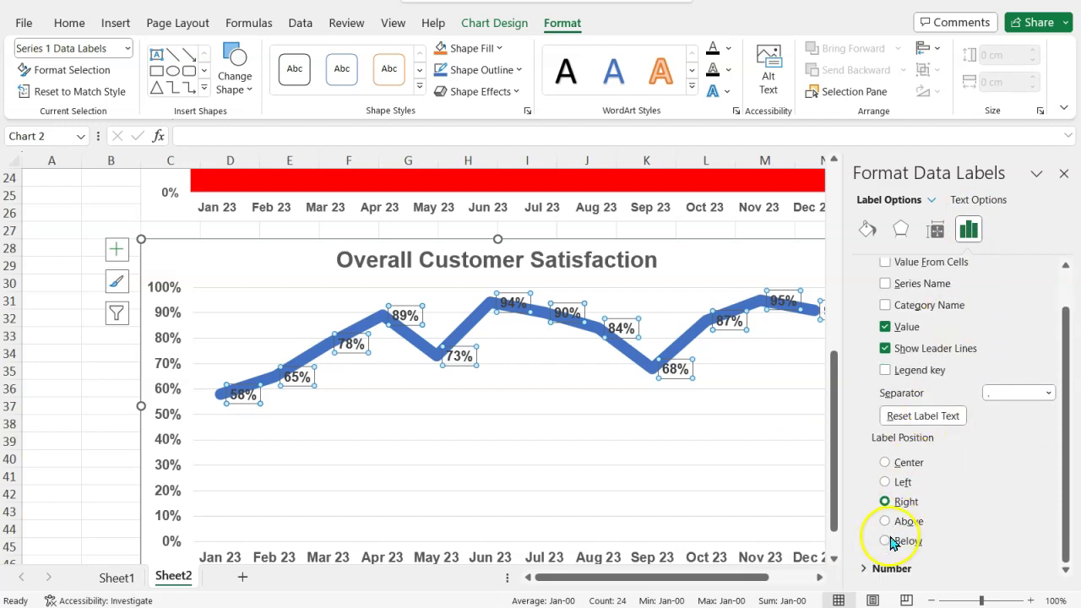
click(887, 541)
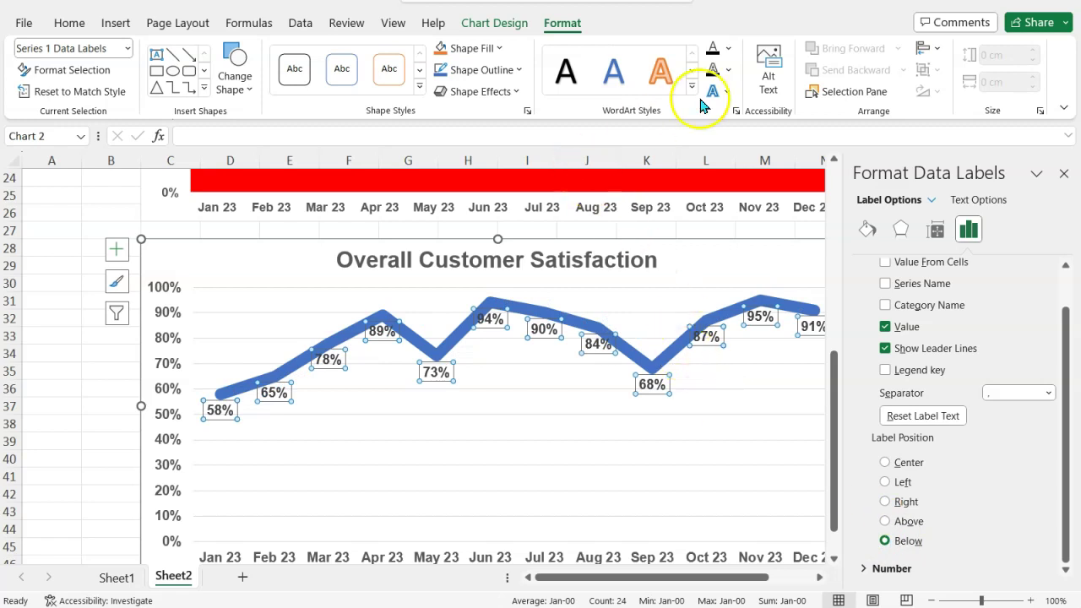
click(729, 52)
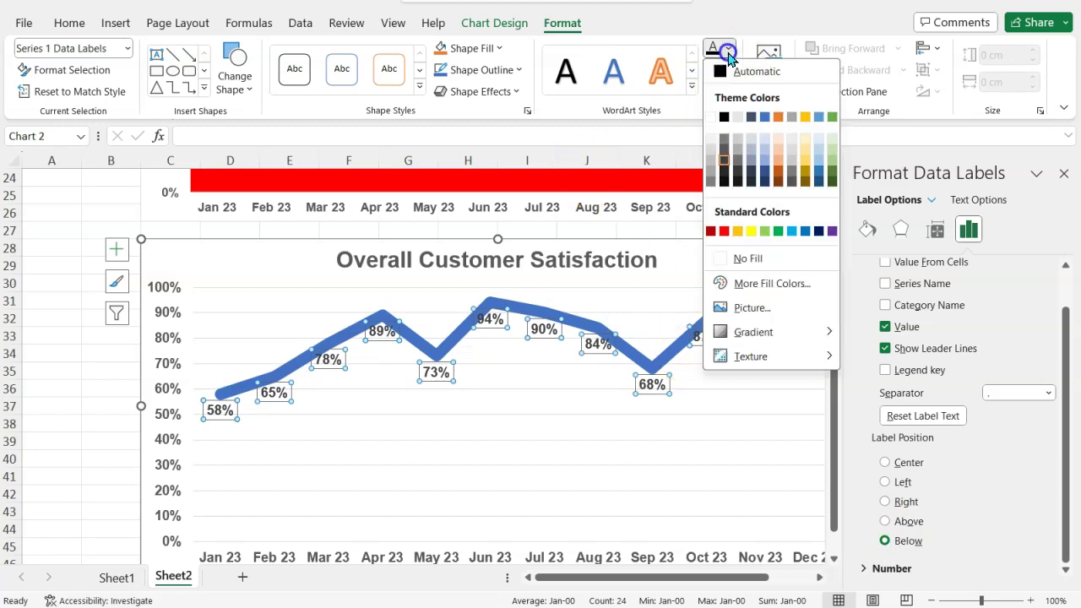
click(712, 118)
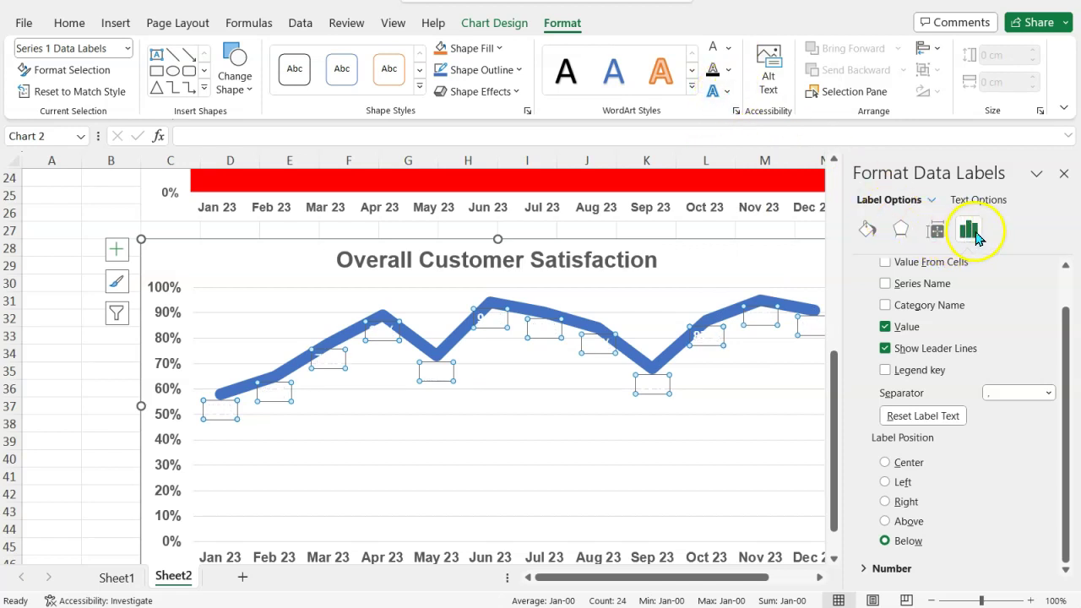
scroll(970, 329, up, 1)
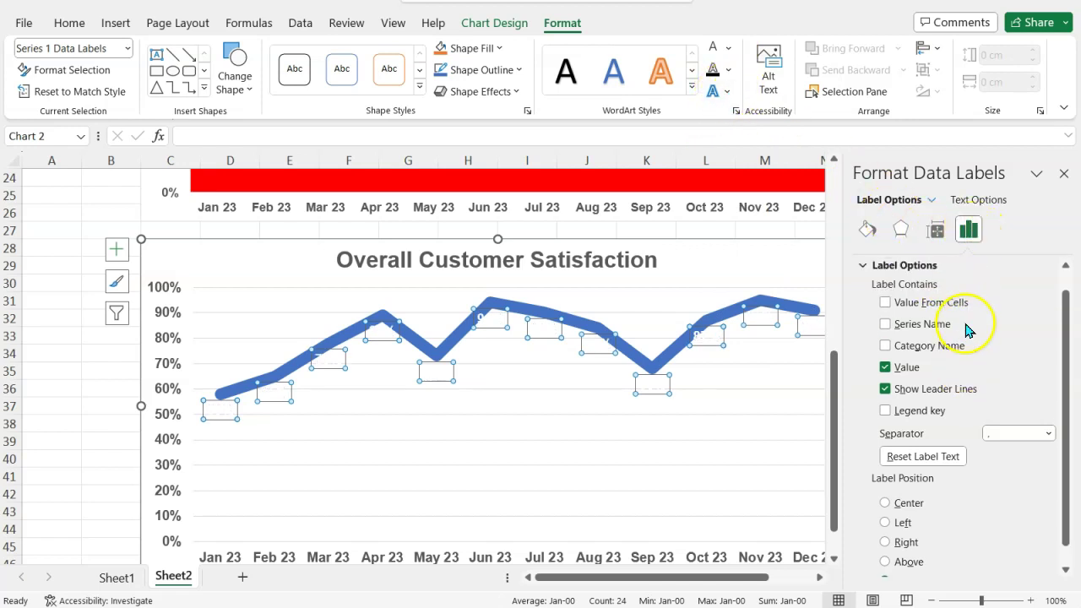
click(868, 233)
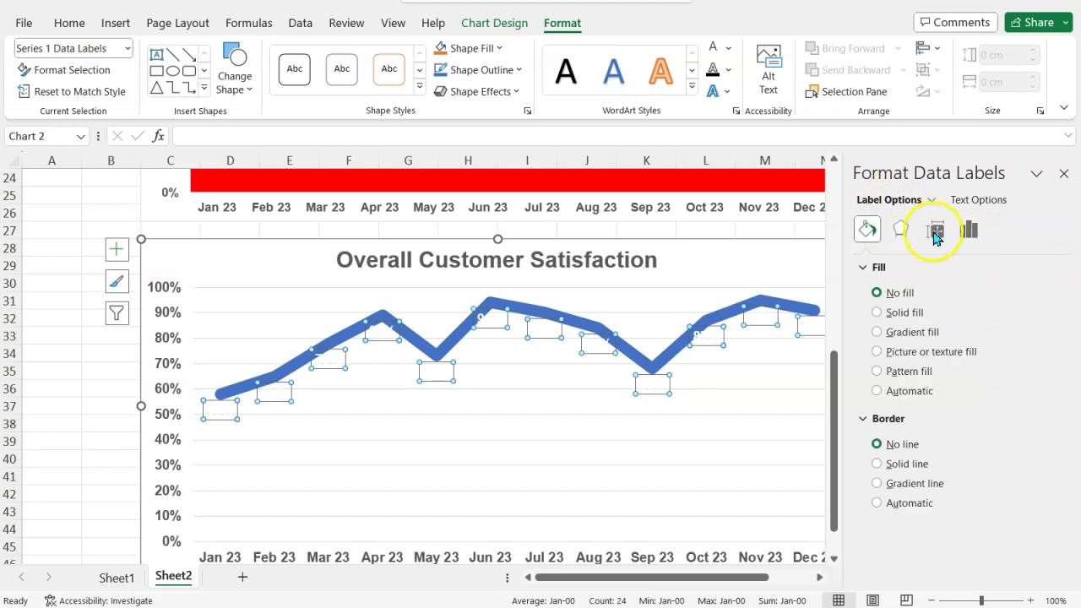
Step: Add a black text shadow to the data labels under Text Effects
click(973, 201)
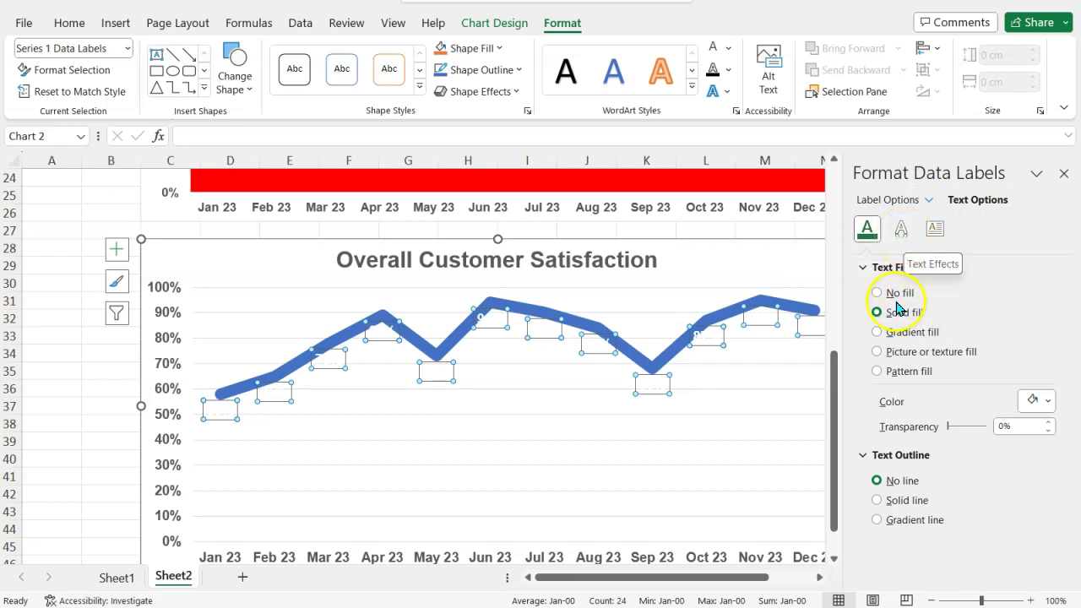
click(901, 228)
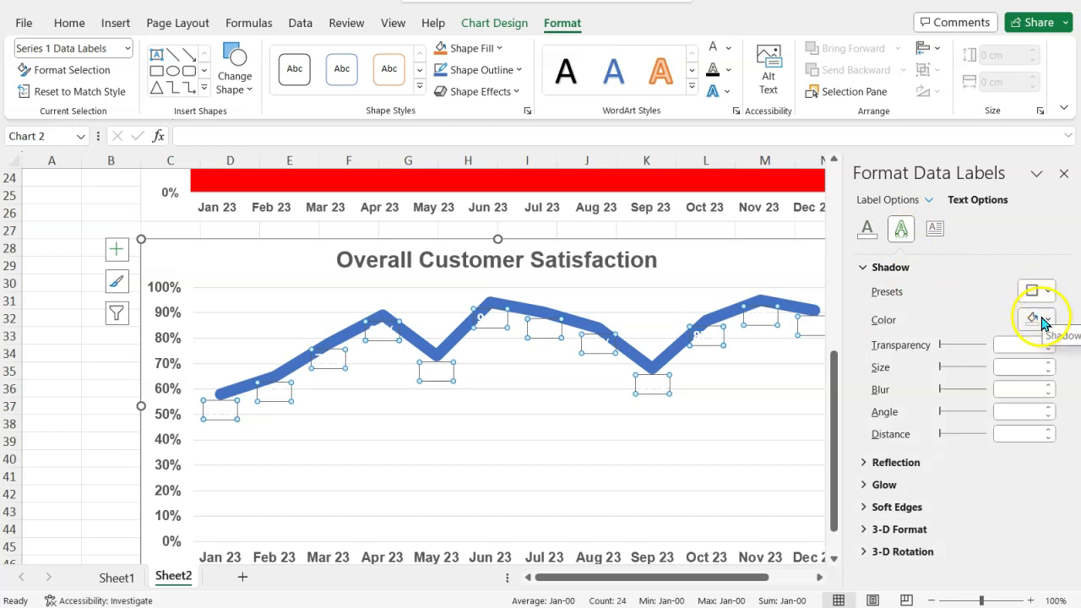
click(1039, 319)
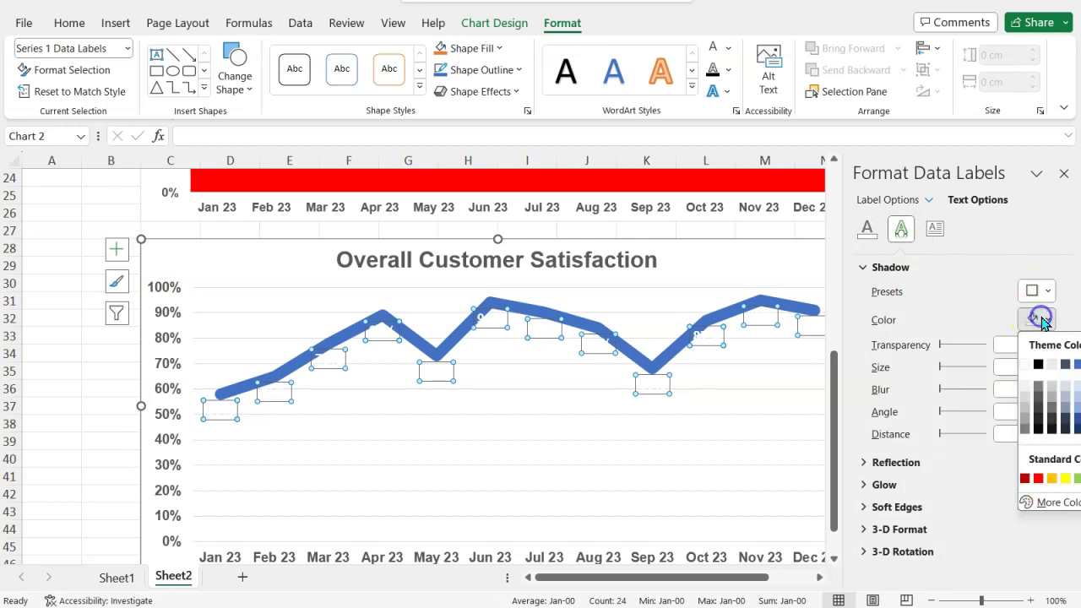
click(1038, 365)
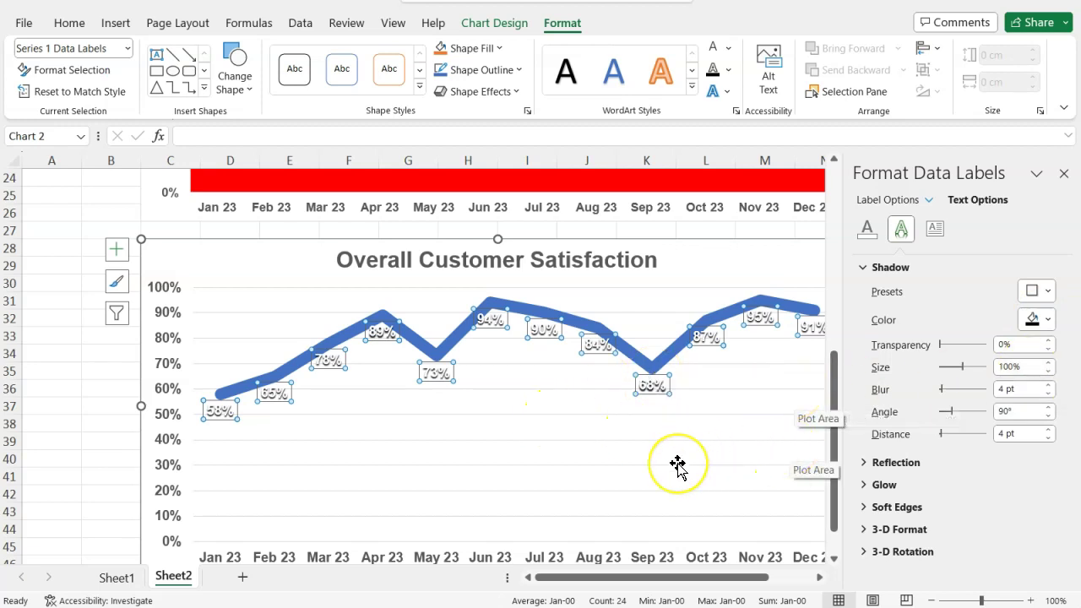
scroll(678, 463, right, 2)
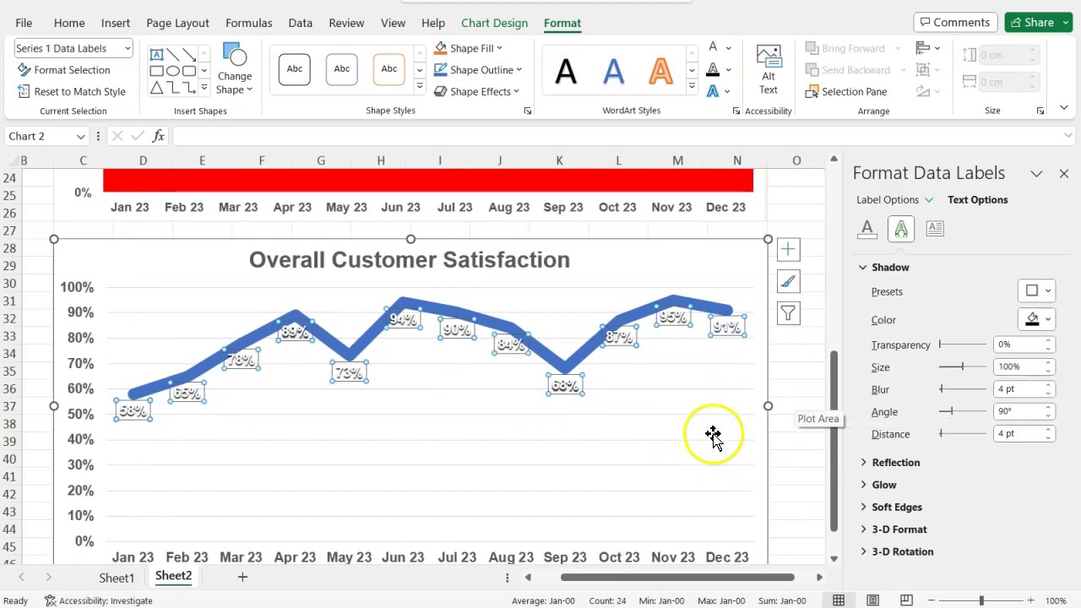
Step: Target the lower chart's plot area rather than the gridlines and open Format Plot Area
right_click(715, 436)
click(684, 432)
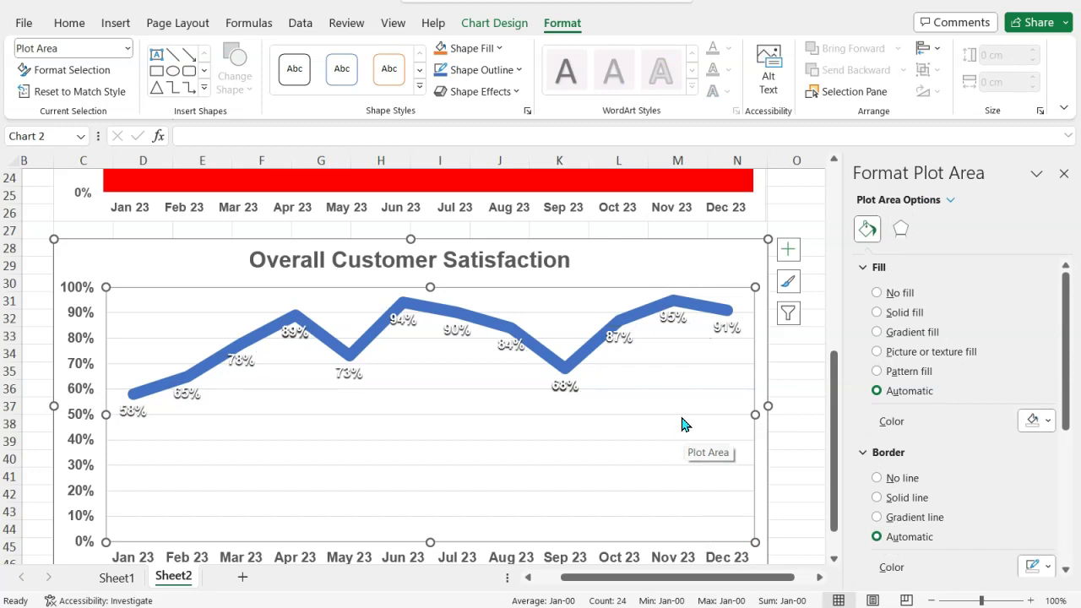
click(682, 423)
click(682, 426)
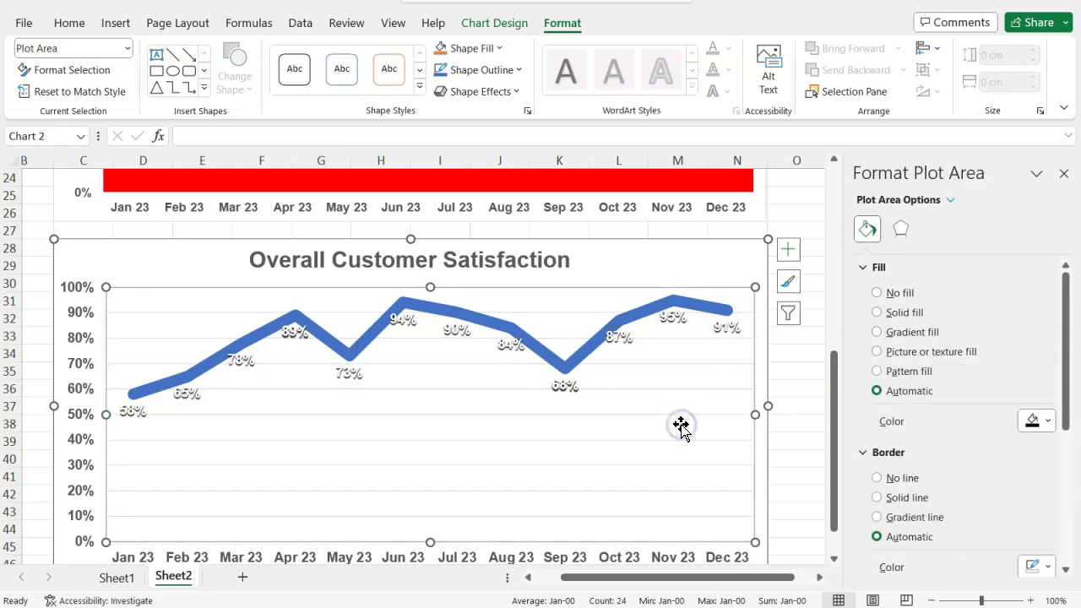
right_click(623, 432)
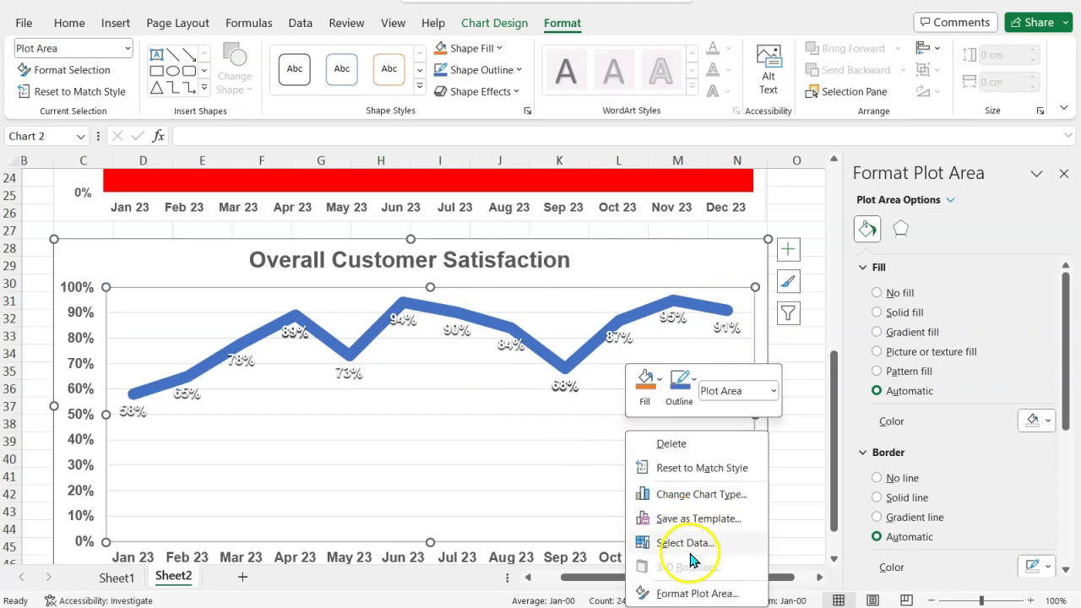
click(692, 593)
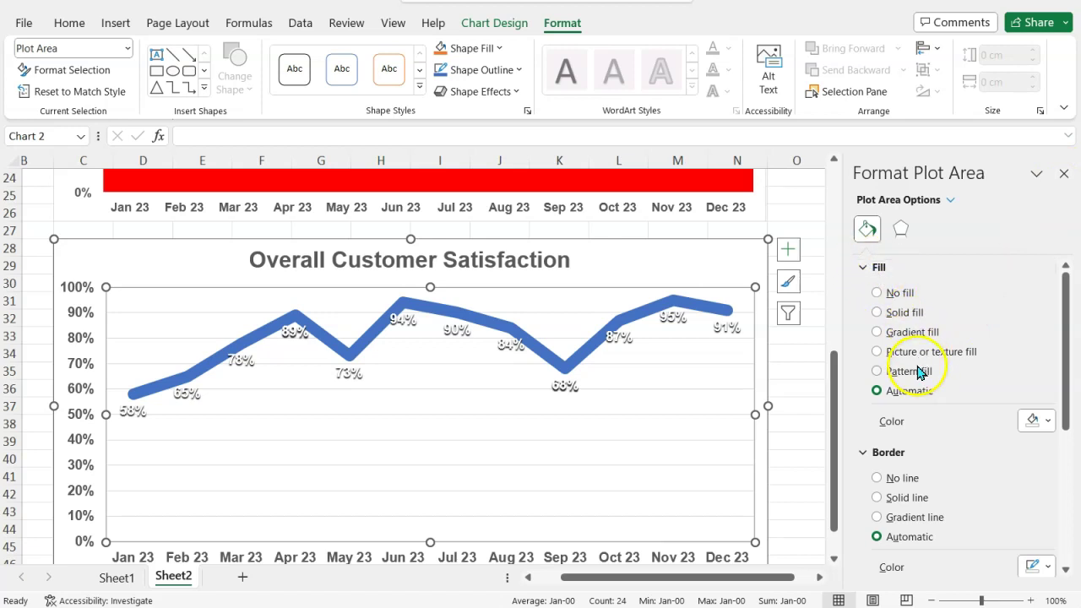
Step: Give the plot area a gradient fill using the Light Gradient - Accent 1 preset
click(878, 333)
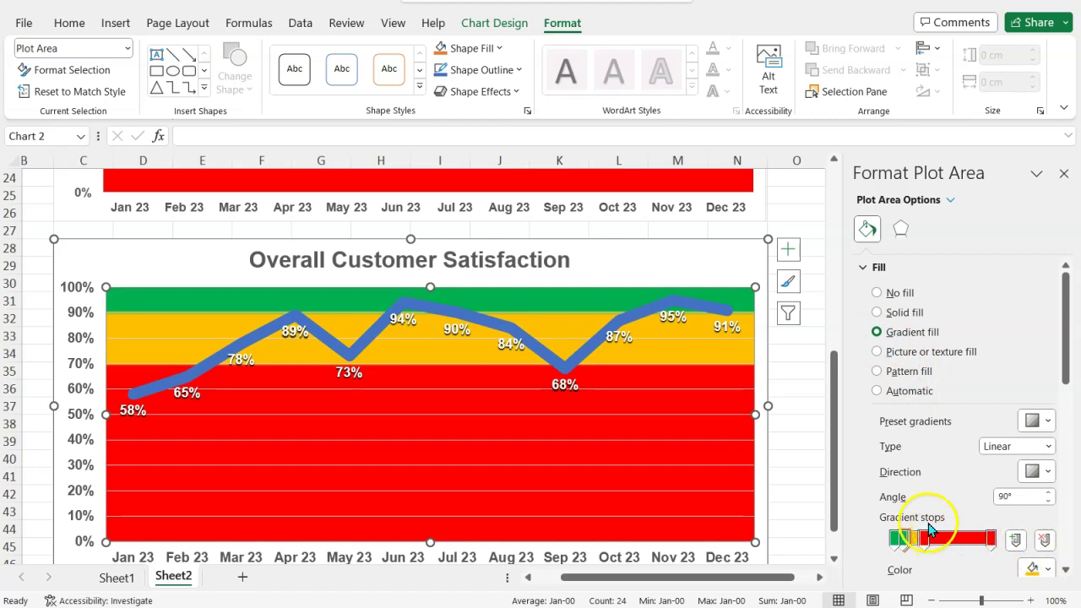
scroll(808, 453, down, 2)
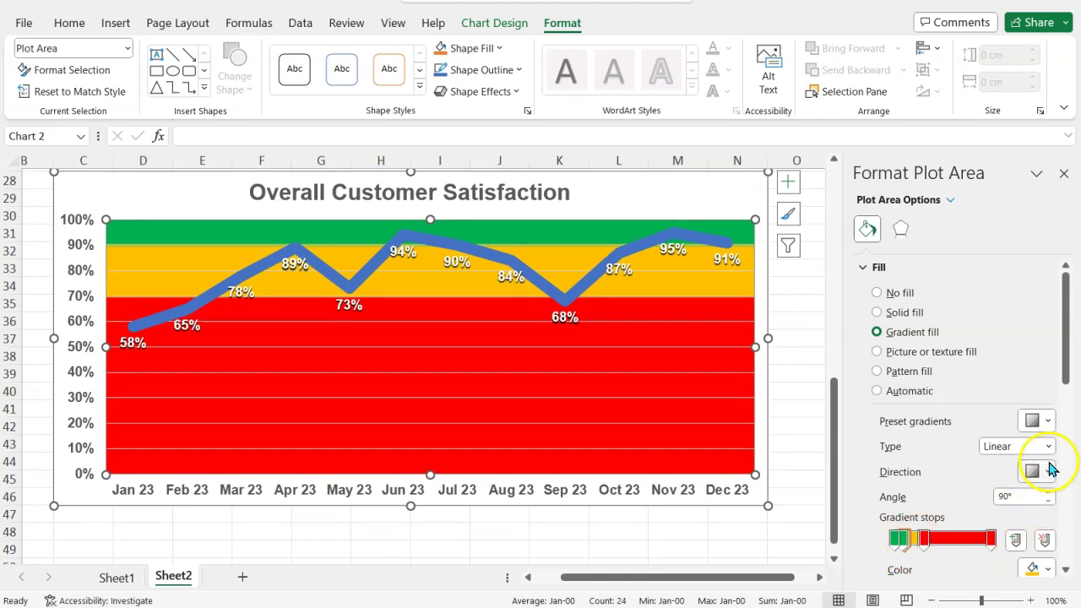
click(1043, 427)
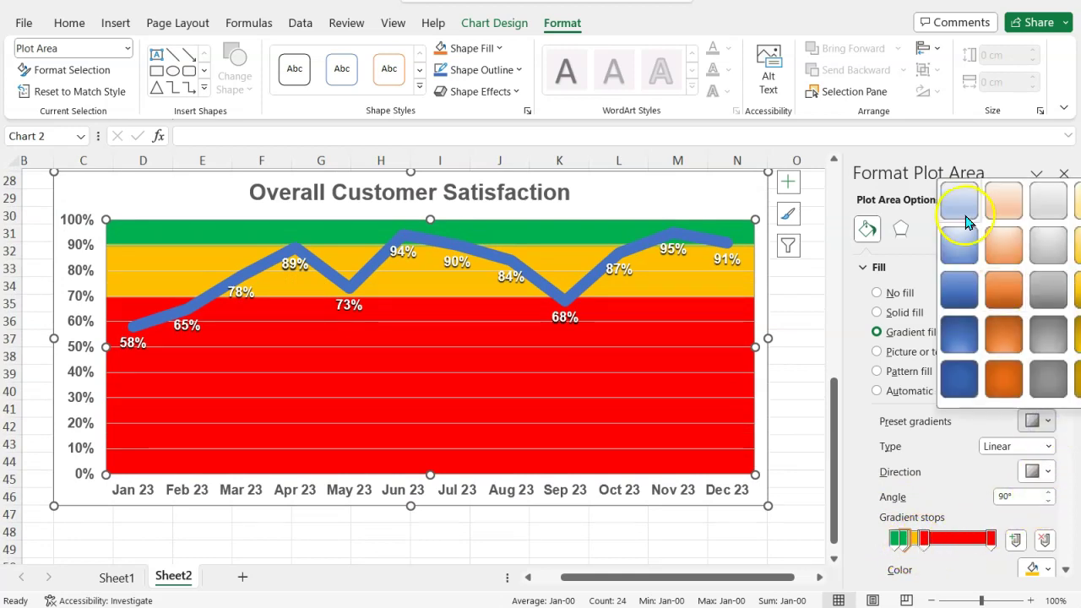
click(960, 202)
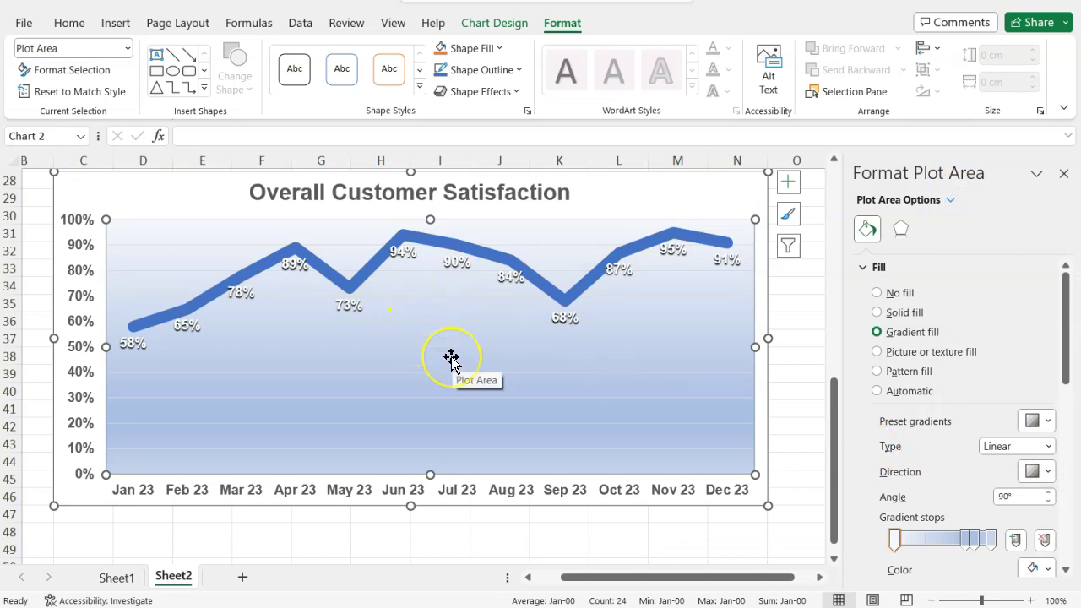
Step: Set the gradient direction to linear vertical at 90°
scroll(451, 357, up, 2)
scroll(451, 358, up, 4)
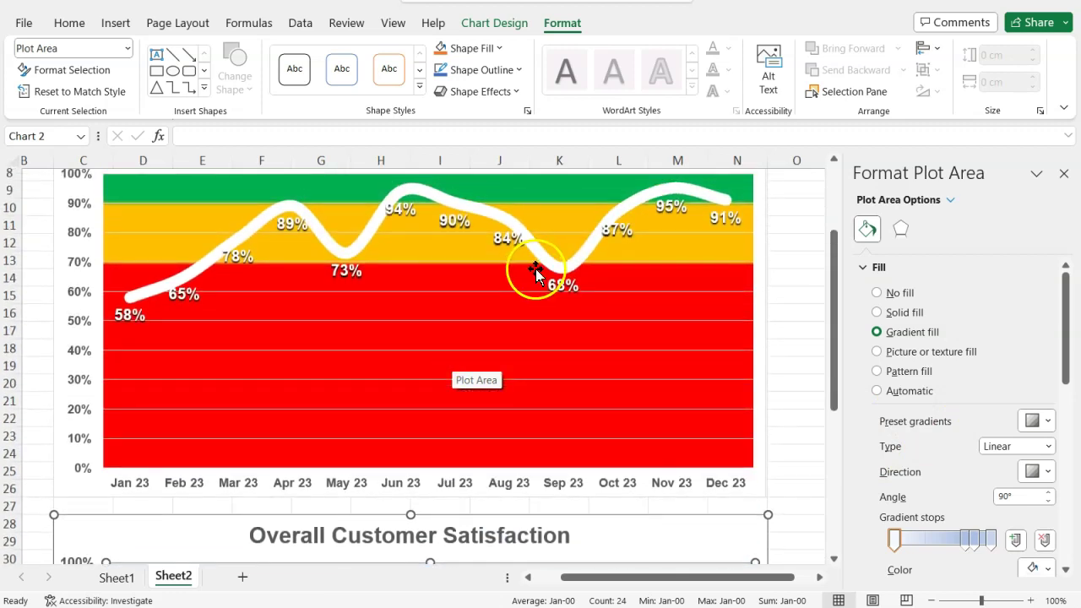
scroll(553, 434, down, 7)
scroll(552, 435, up, 1)
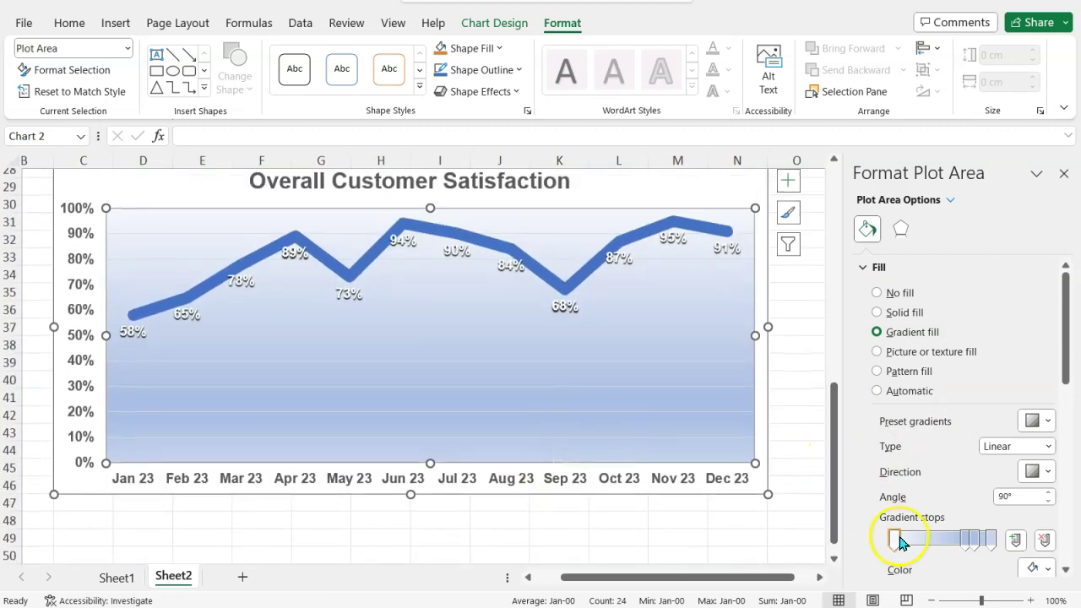
scroll(772, 415, up, 3)
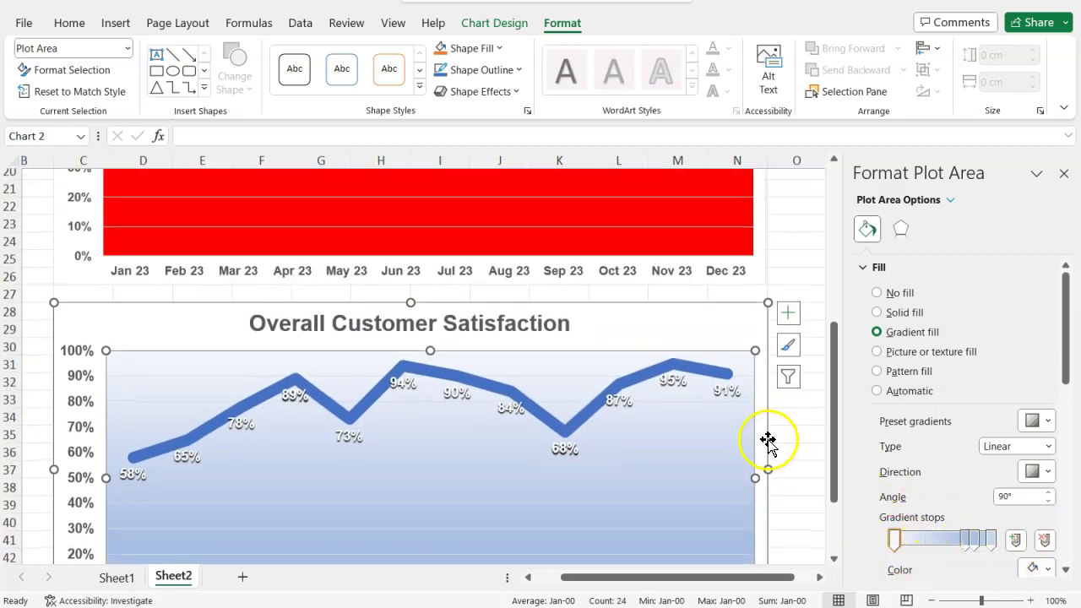
scroll(768, 440, down, 2)
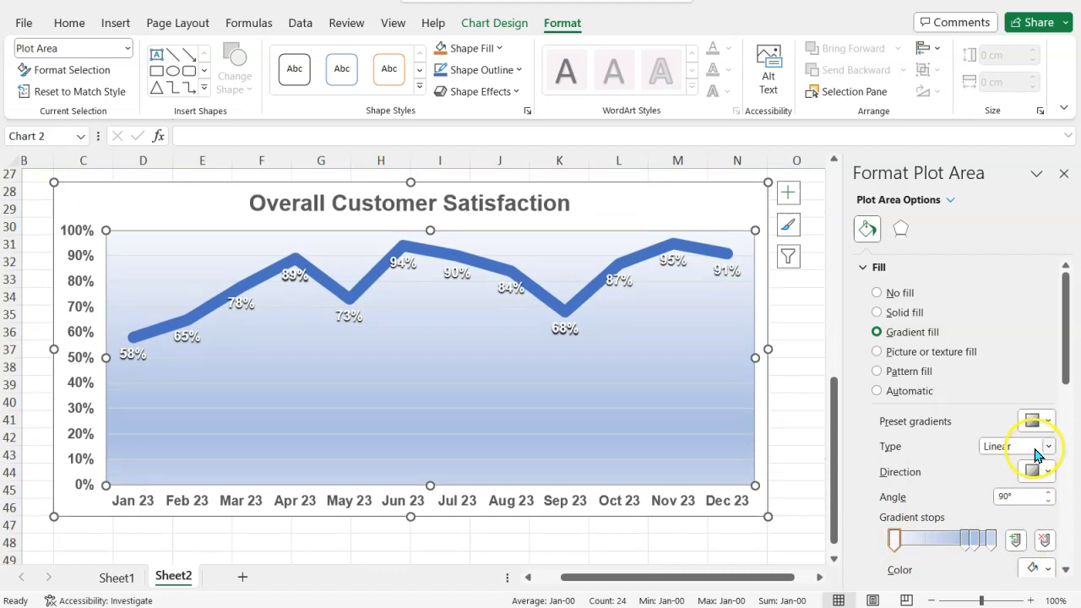
click(1047, 471)
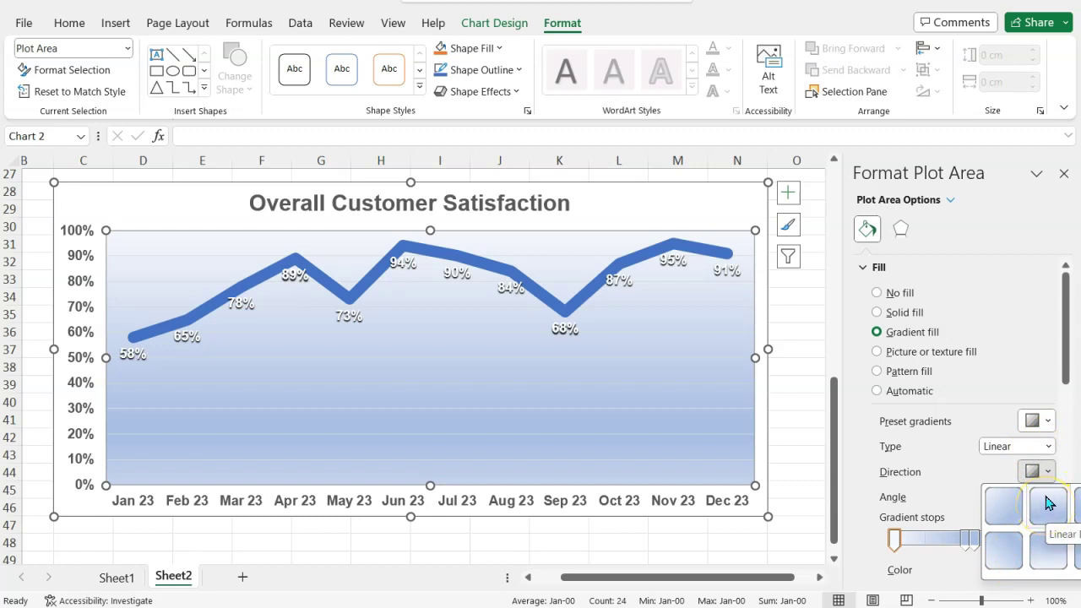
click(1045, 507)
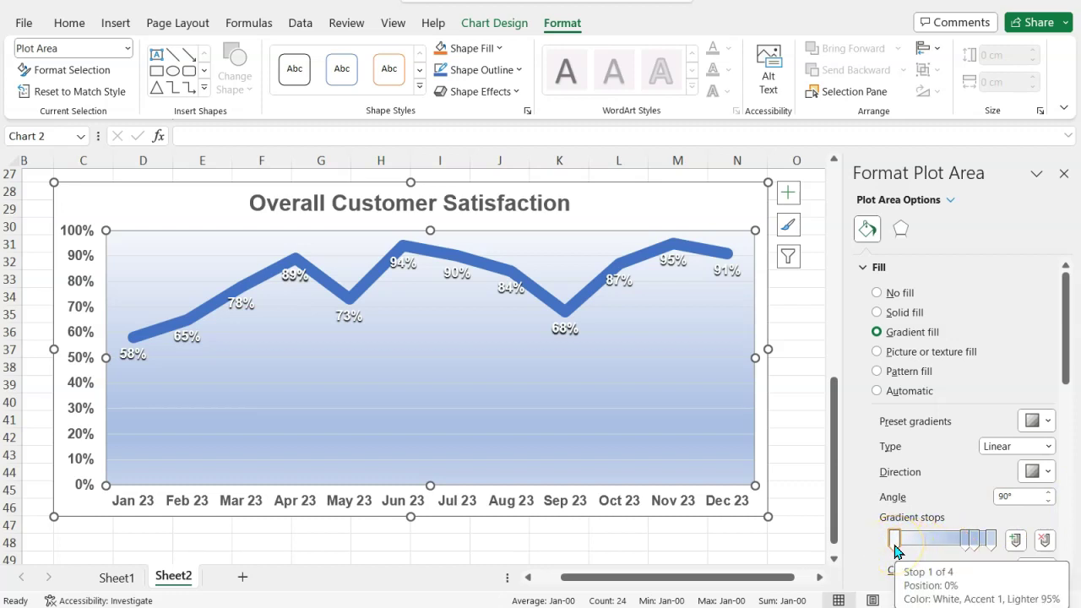
Step: Color the plot area's first gradient stop, at 0%, green
drag(898, 549, 567, 302)
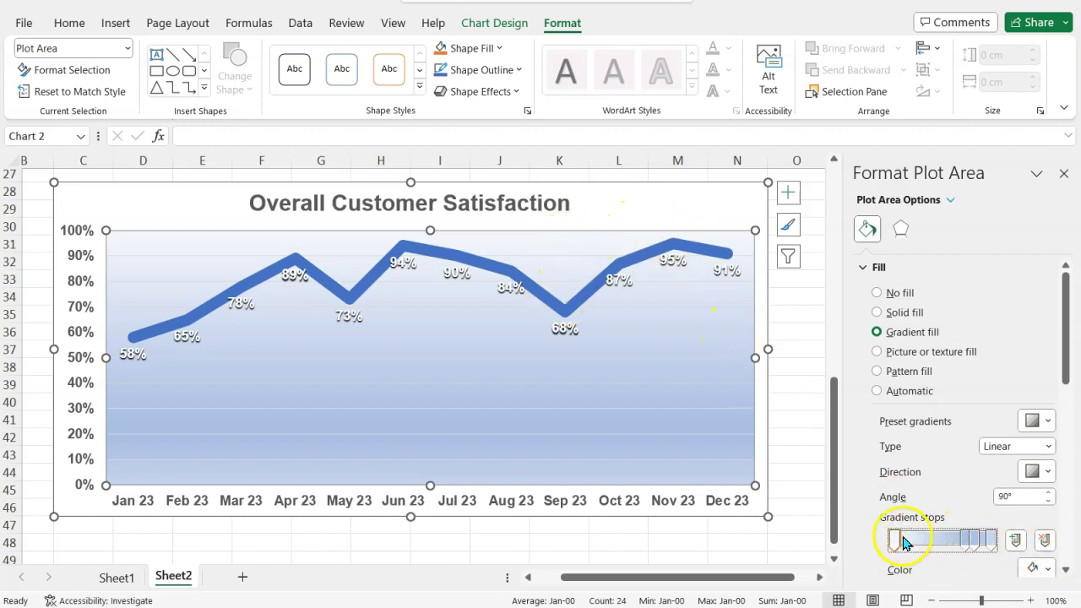
scroll(900, 534, down, 2)
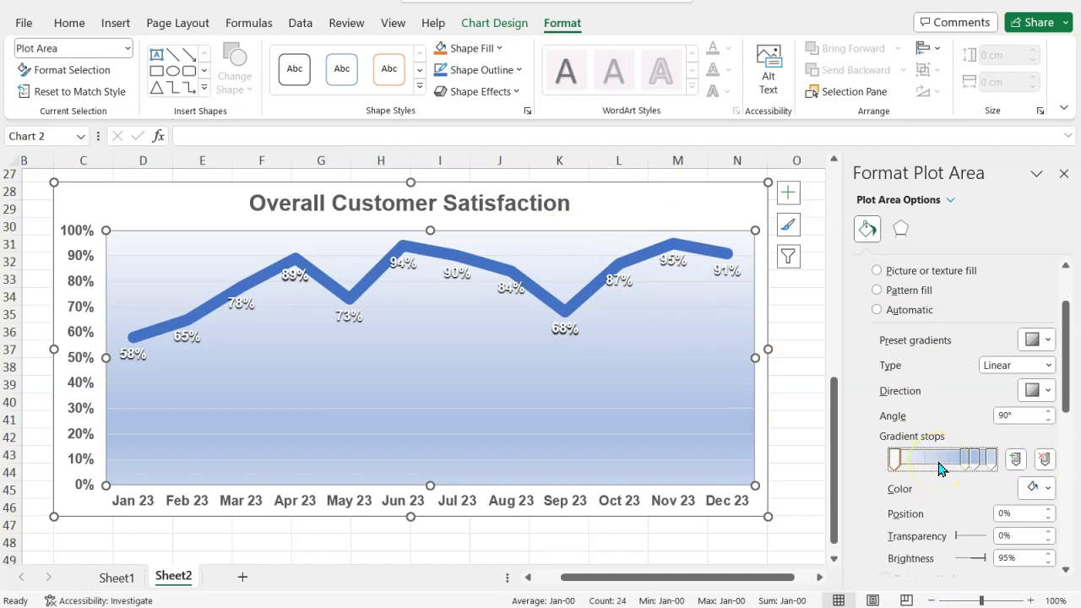
drag(1063, 380, 1065, 412)
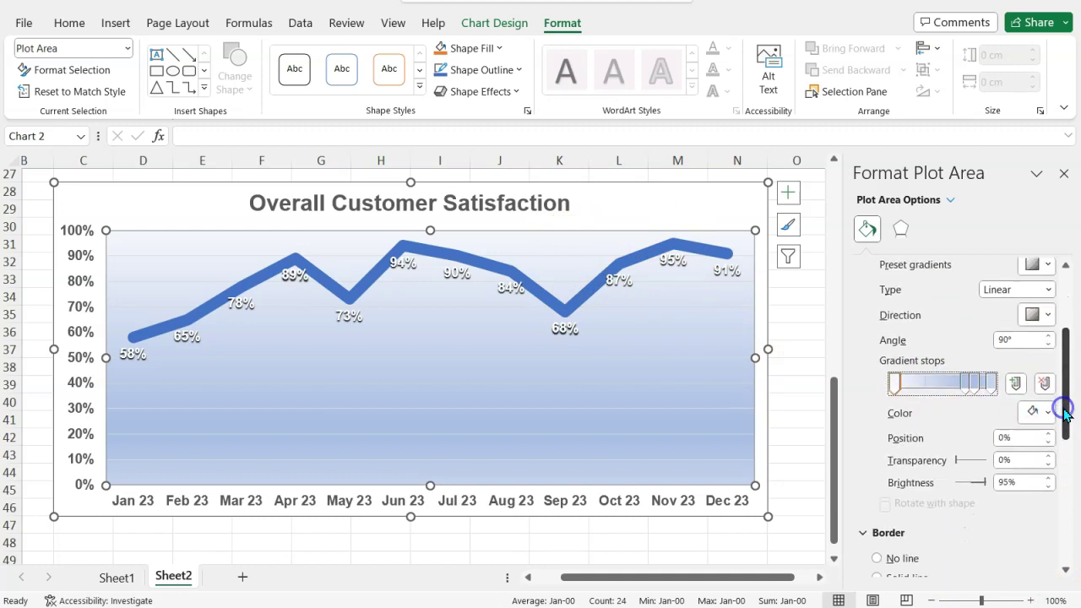
click(1042, 412)
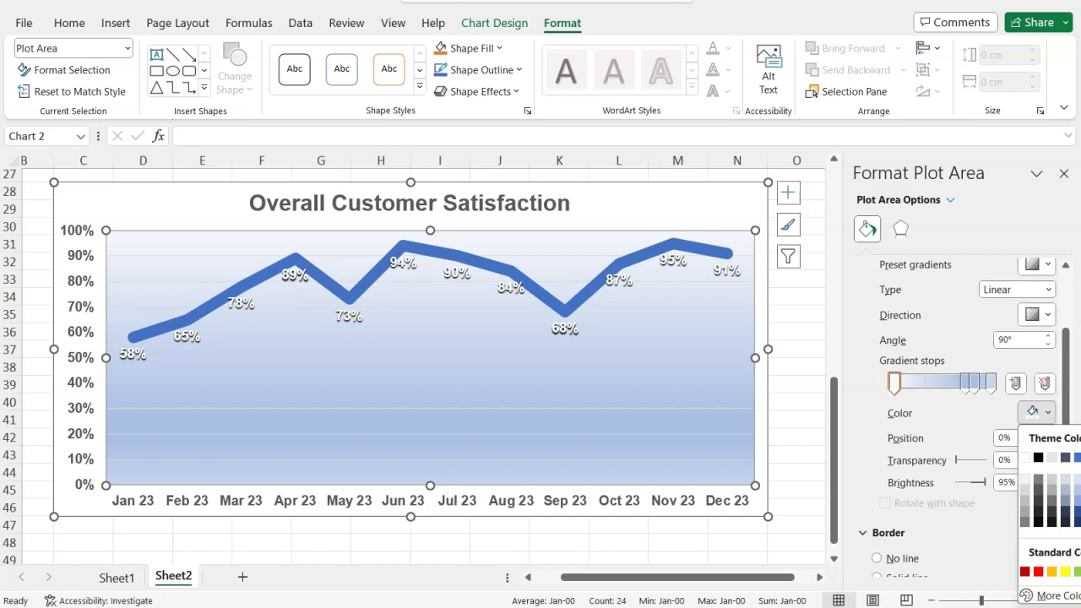
click(1078, 572)
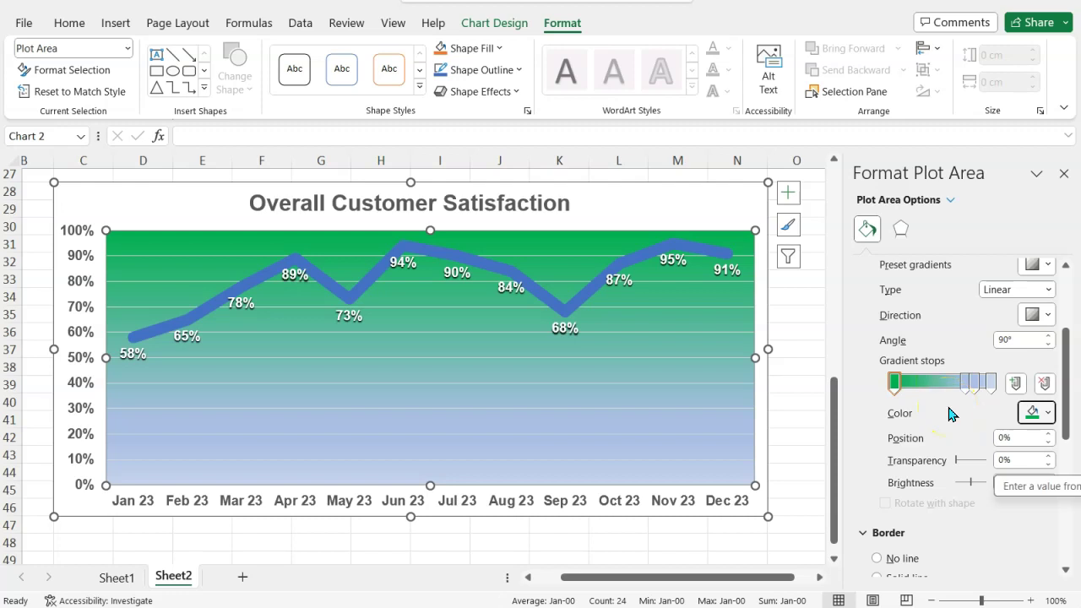
Step: Add a second green gradient stop at about 10%
click(1017, 385)
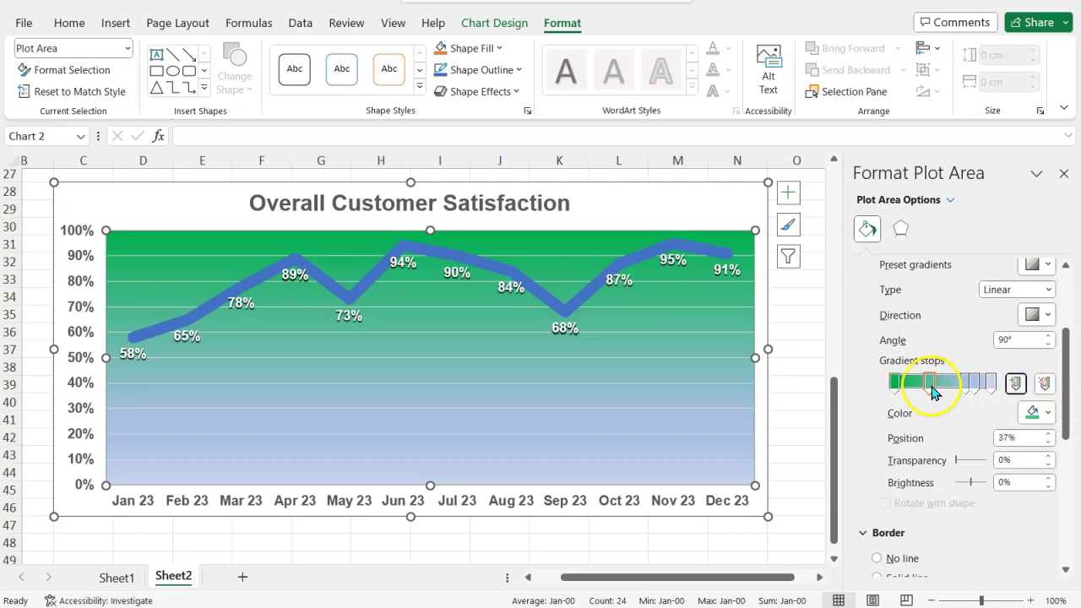
drag(931, 388, 905, 390)
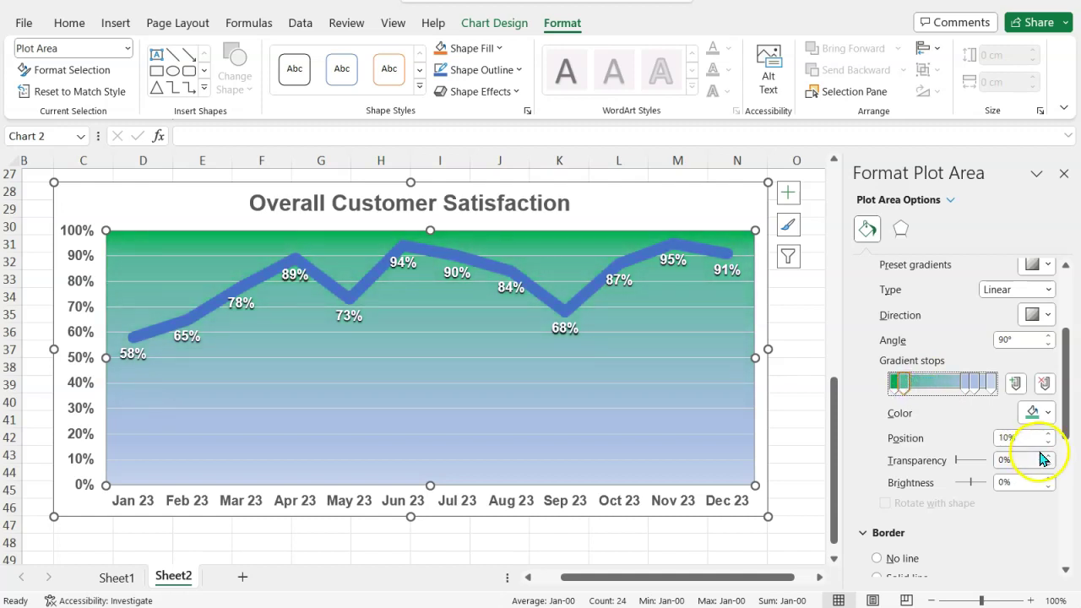
click(1046, 418)
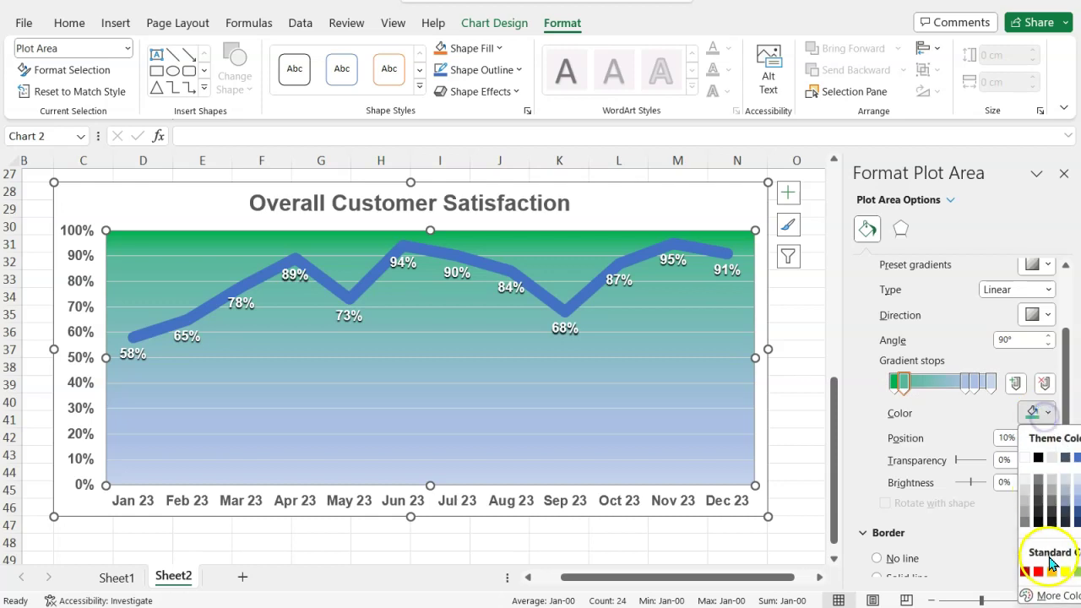
key(Return)
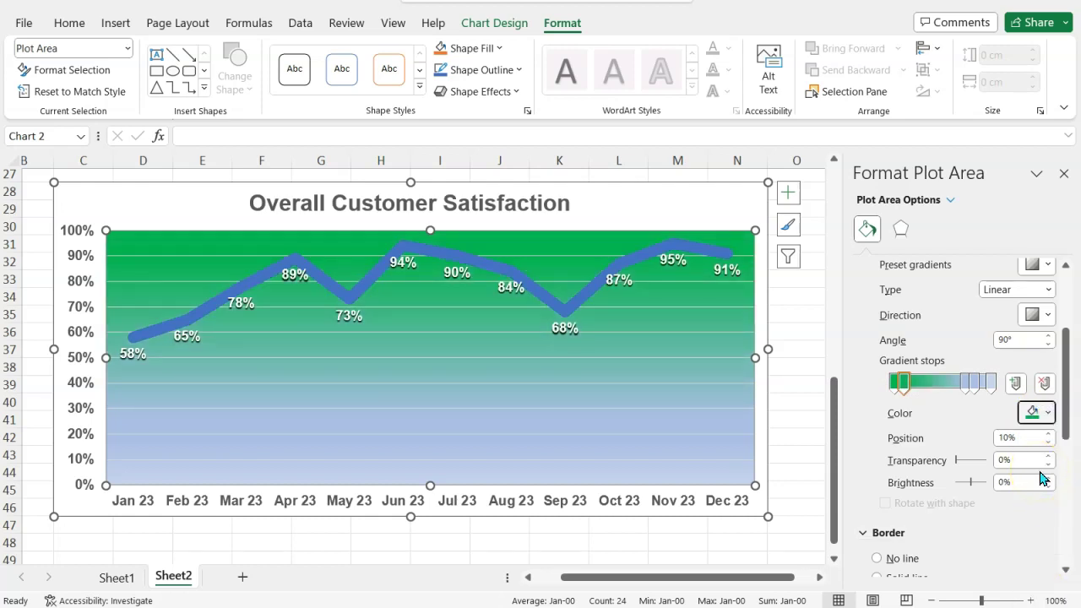
Step: Add a gold gradient stop at 11% to start the amber band
click(1017, 385)
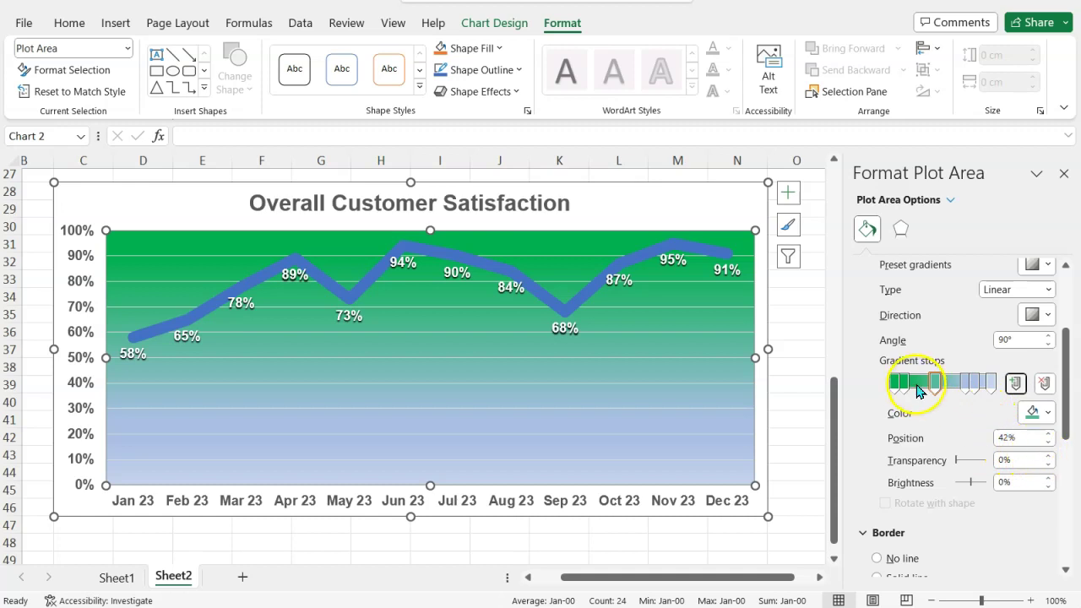
drag(934, 382, 907, 390)
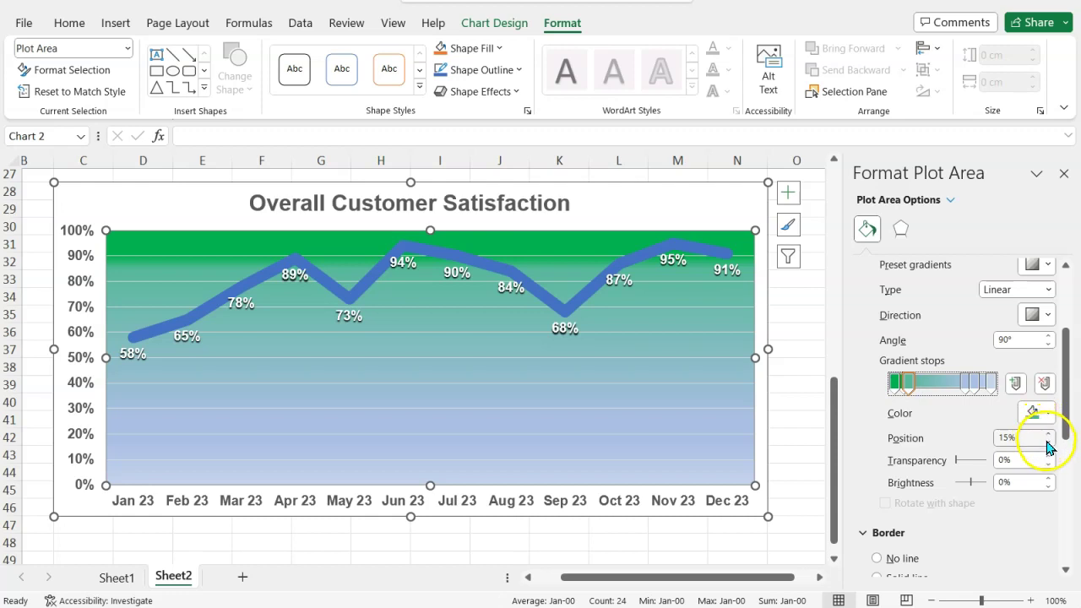
click(1047, 442)
click(1047, 442)
click(1047, 442)
click(1047, 442)
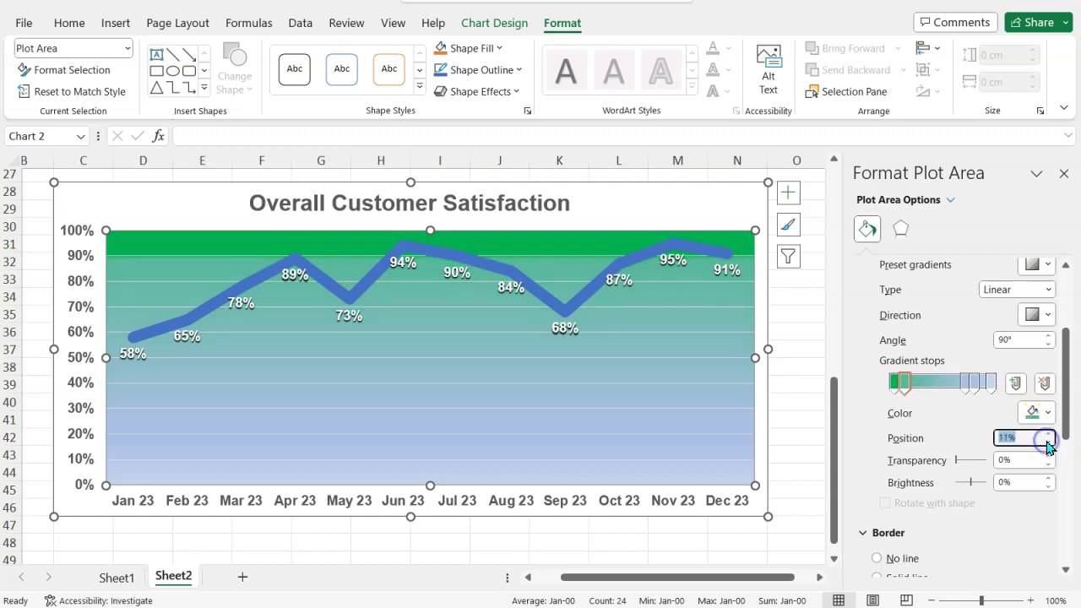
click(1037, 411)
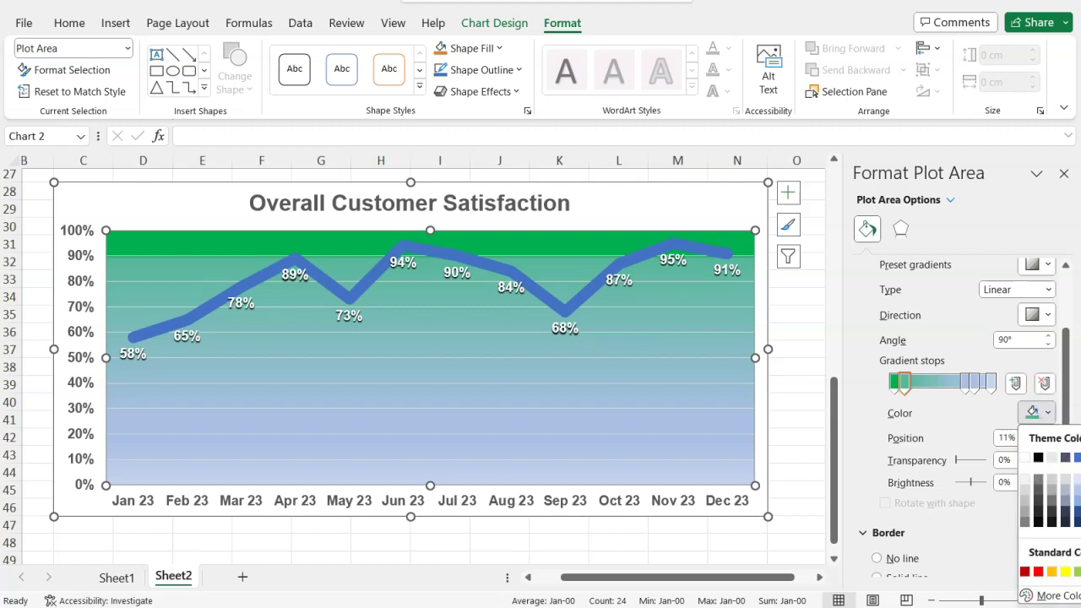
click(1051, 571)
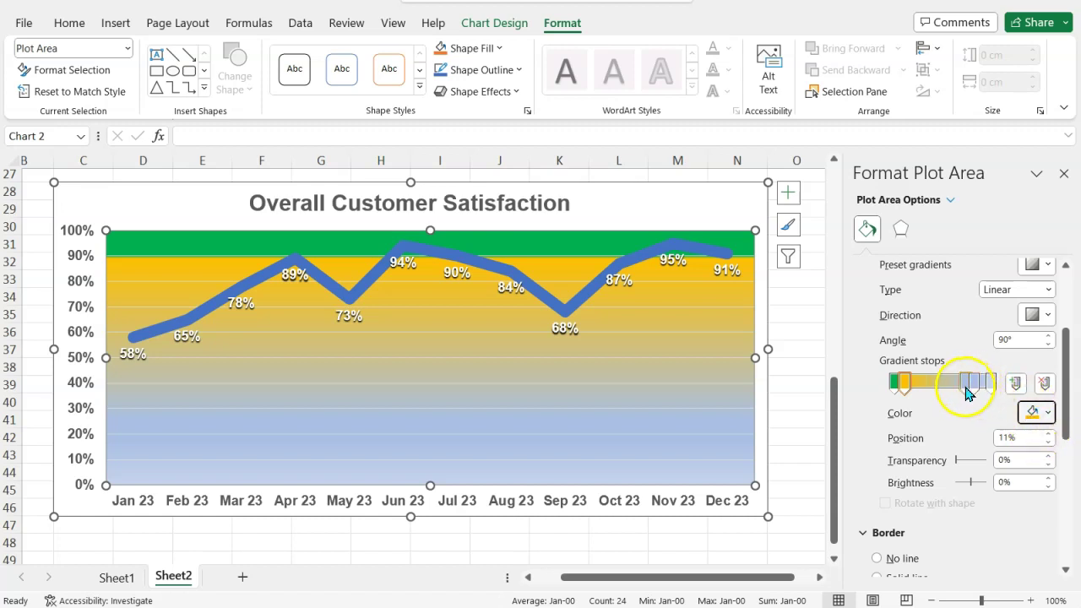
Step: Add another gold gradient stop and position it at 30%
click(1016, 385)
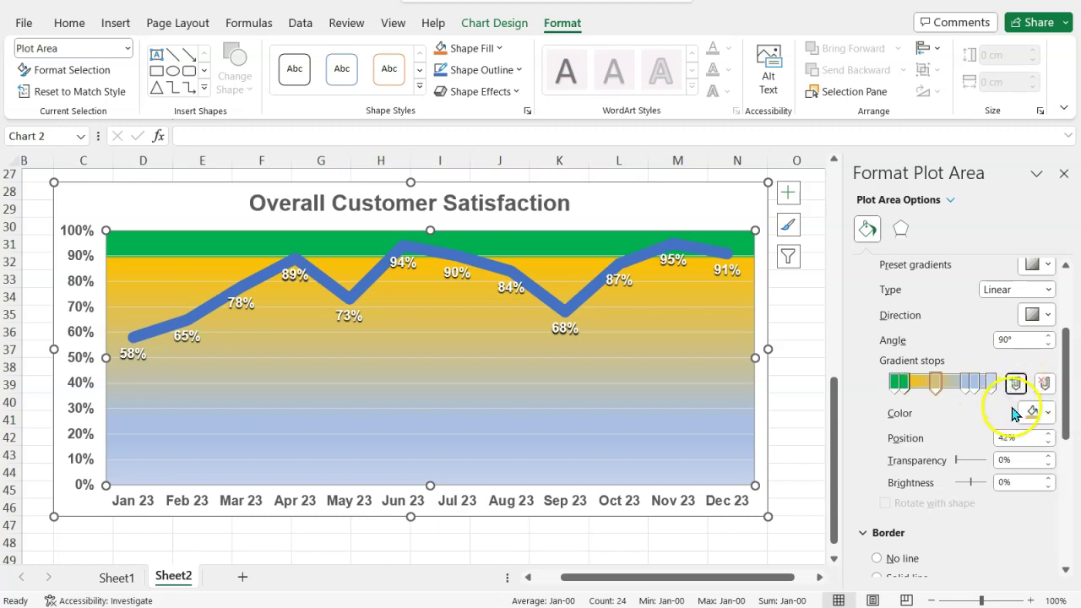
click(1043, 414)
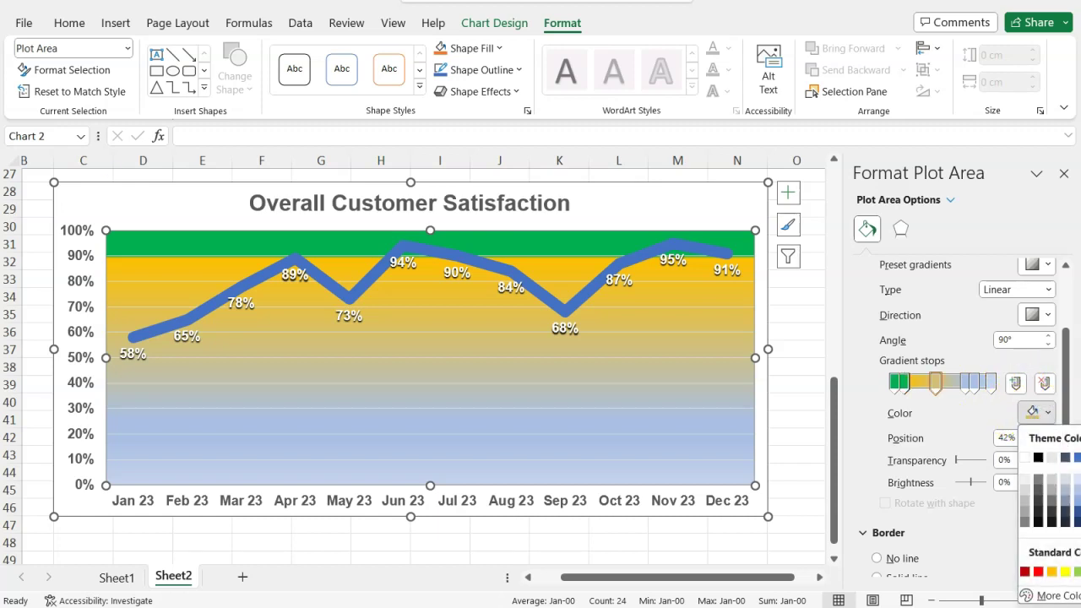
click(1051, 572)
click(930, 387)
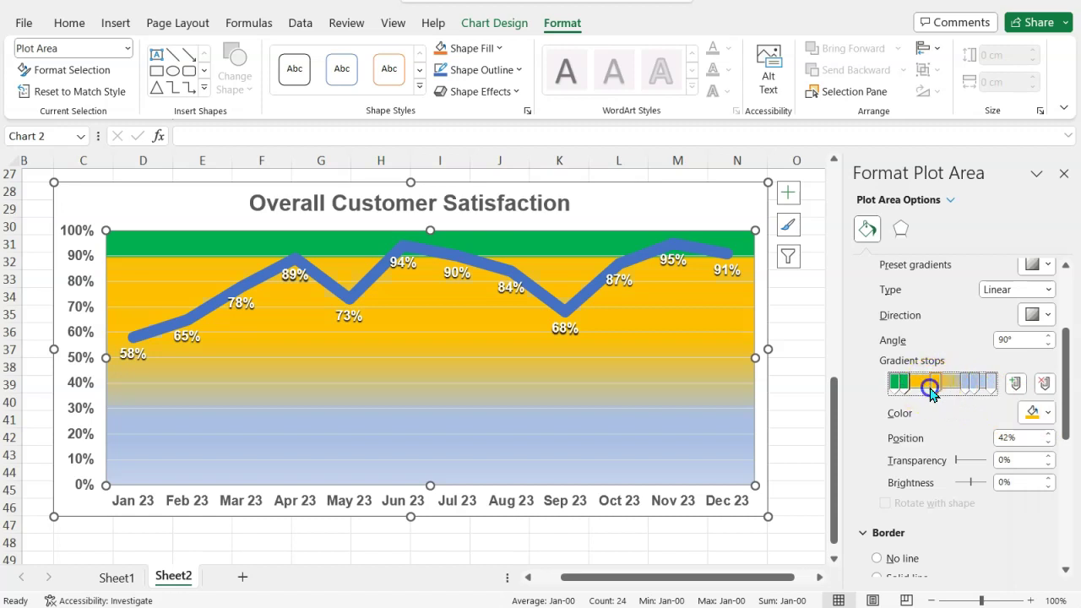
mouse_move(934, 391)
mouse_down()
mouse_move(909, 388)
mouse_move(926, 389)
mouse_up()
click(1048, 435)
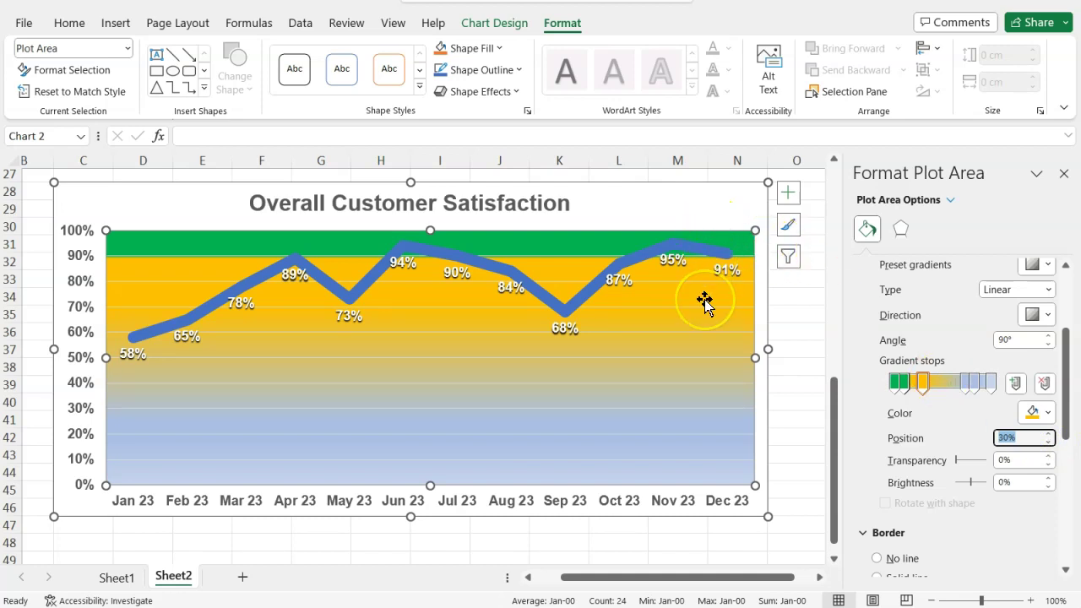
scroll(704, 301, up, 3)
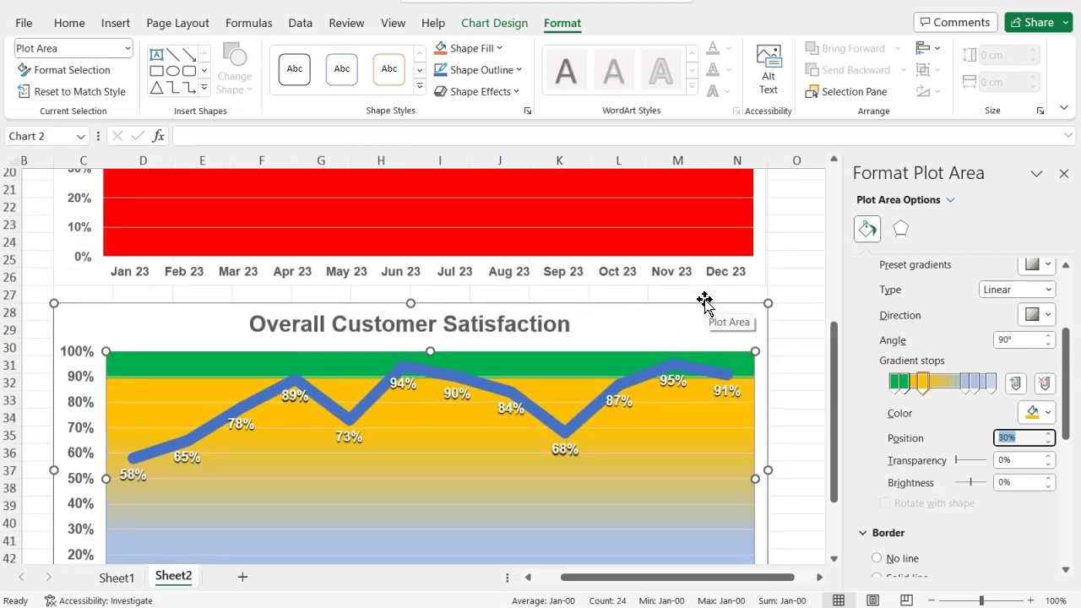
scroll(705, 301, down, 3)
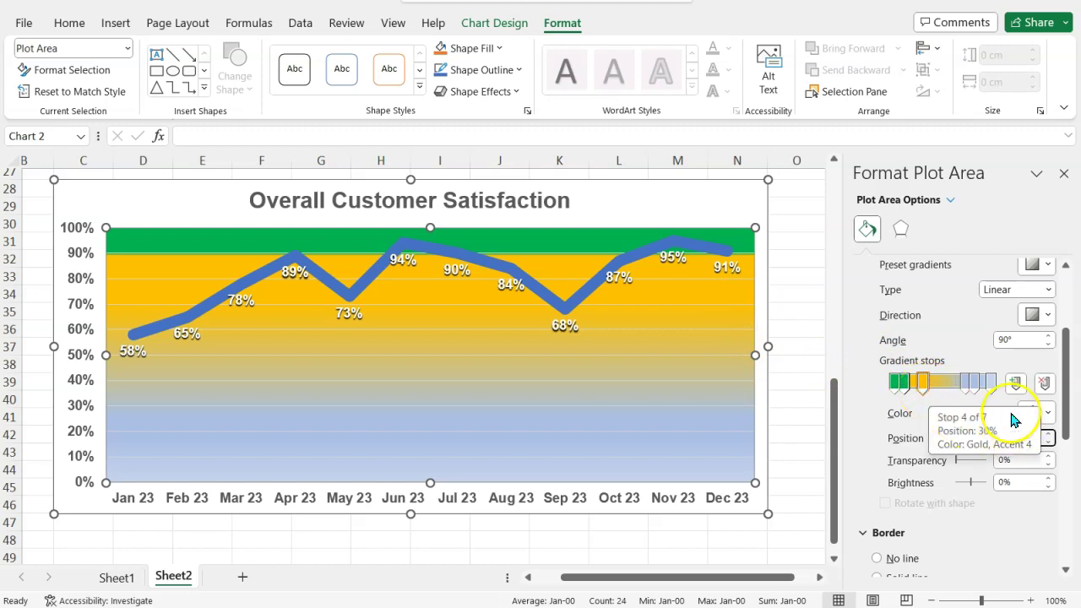
click(1026, 437)
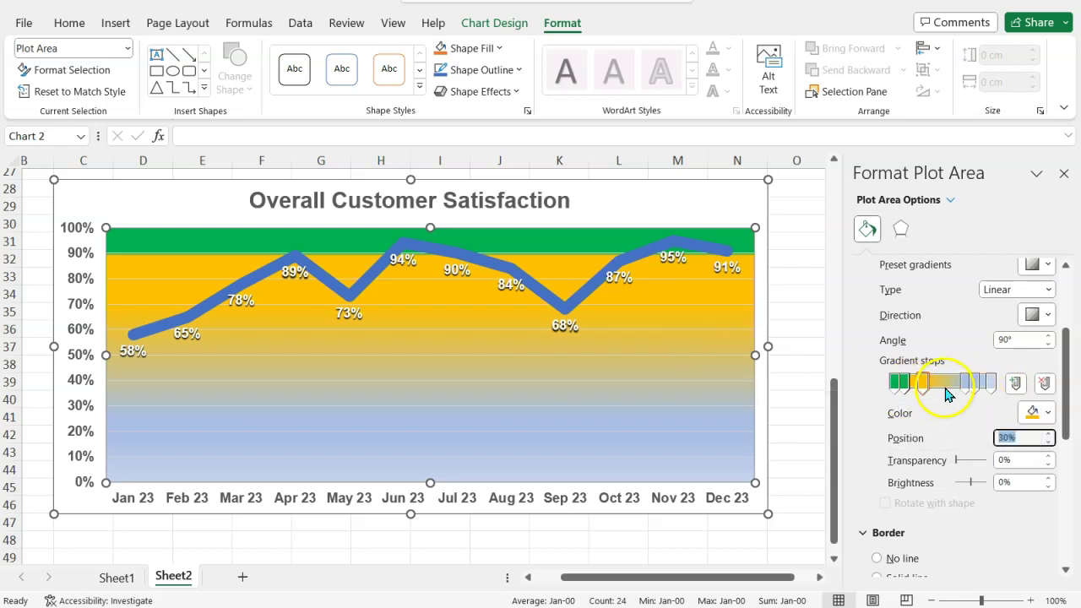
Step: Add a red gradient stop and set its position to 31%
click(1015, 382)
click(1033, 414)
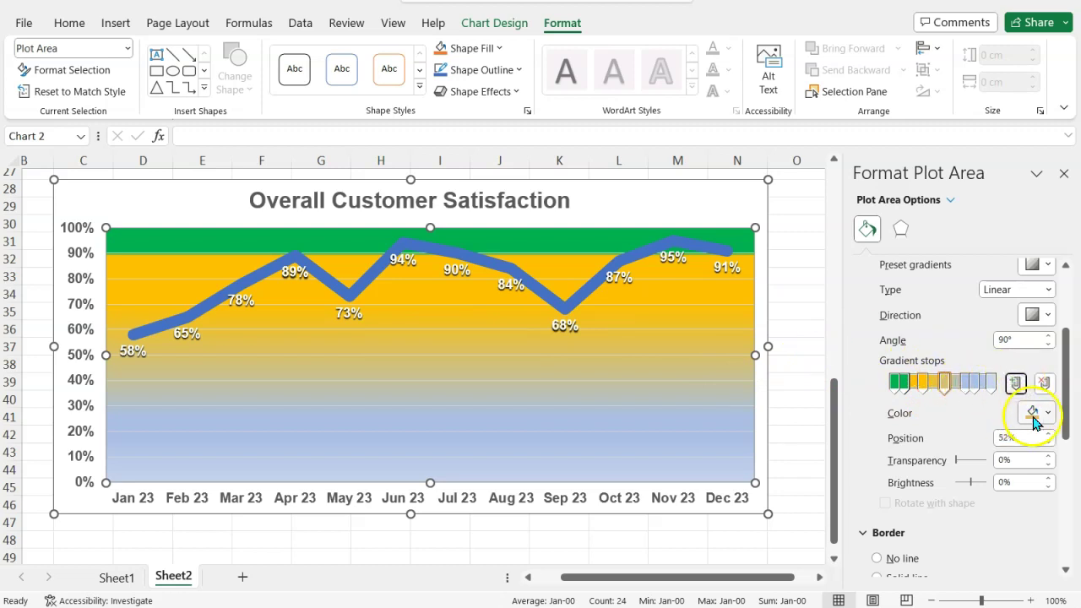
click(1047, 414)
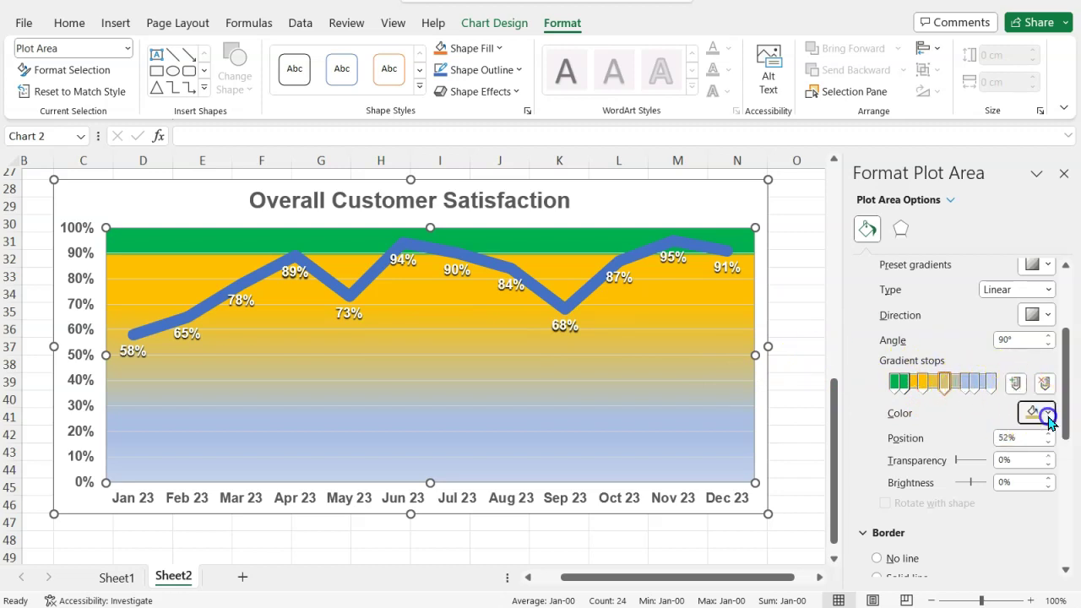
click(1038, 571)
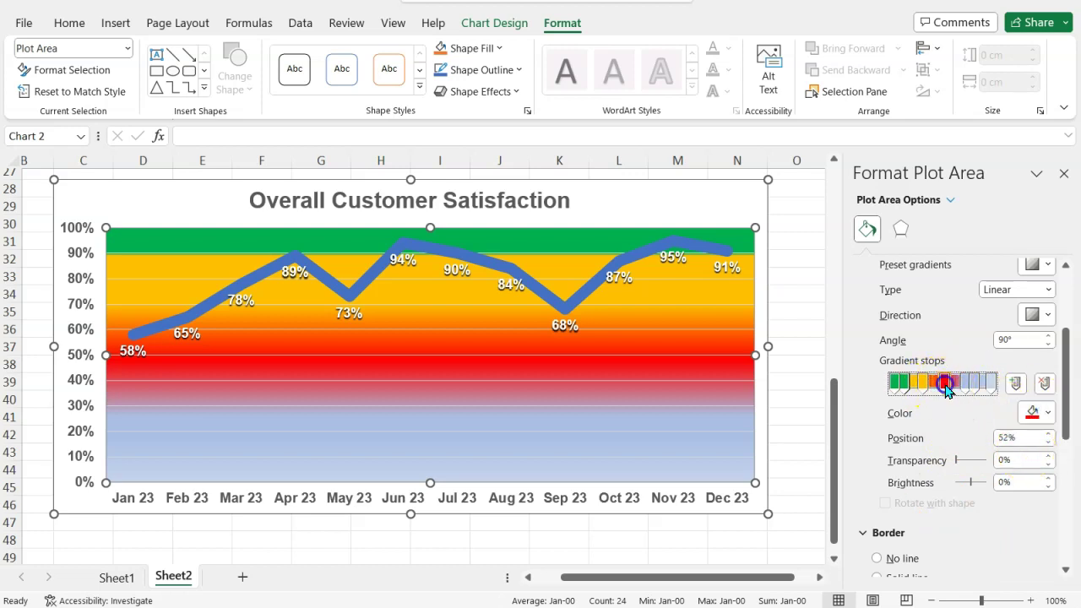
drag(933, 380, 936, 389)
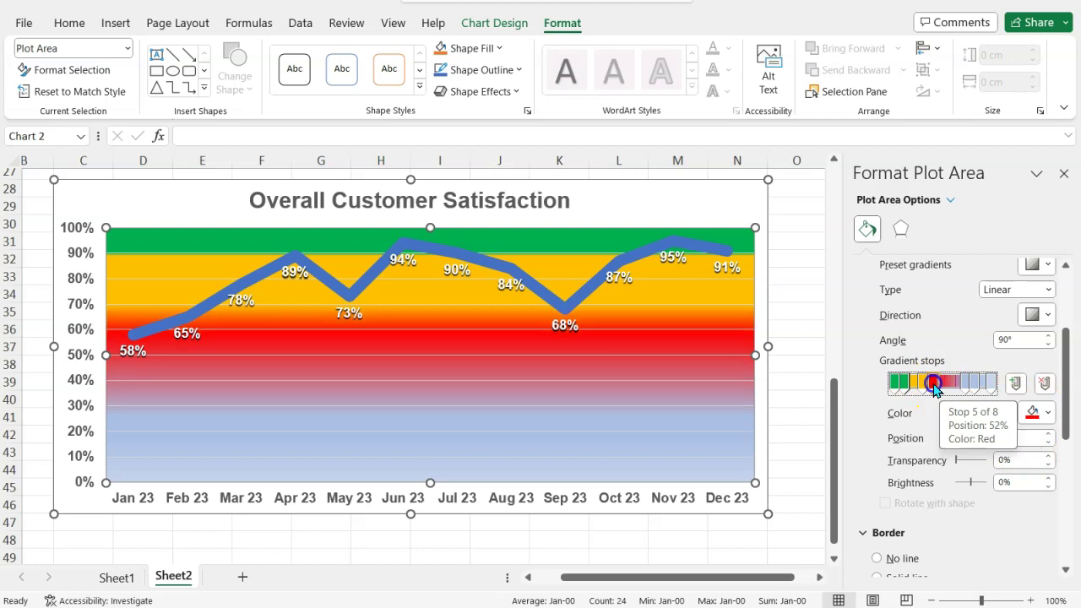
click(1003, 440)
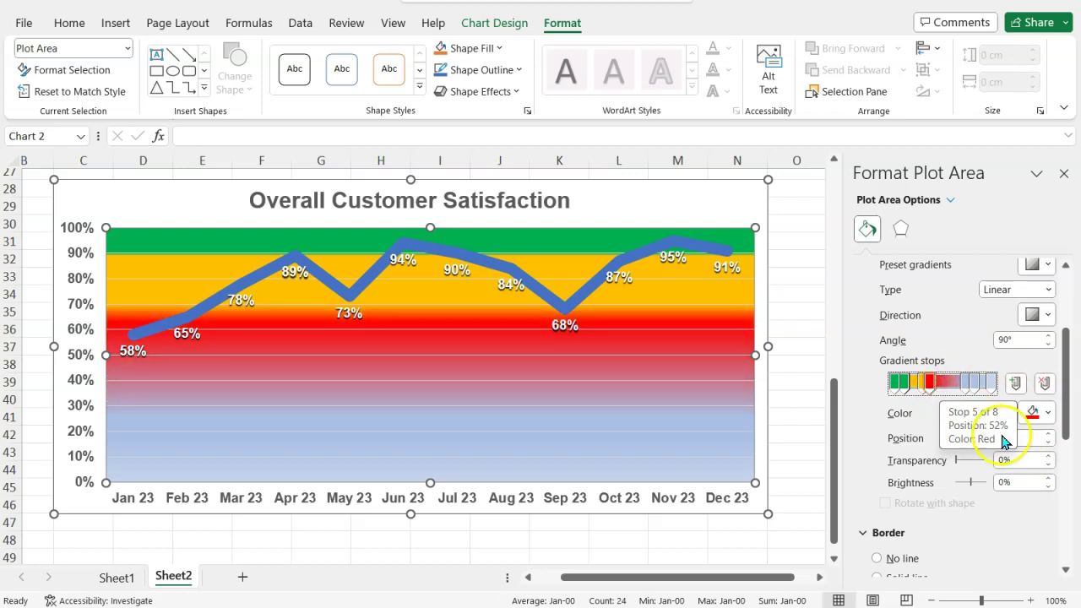
click(1049, 446)
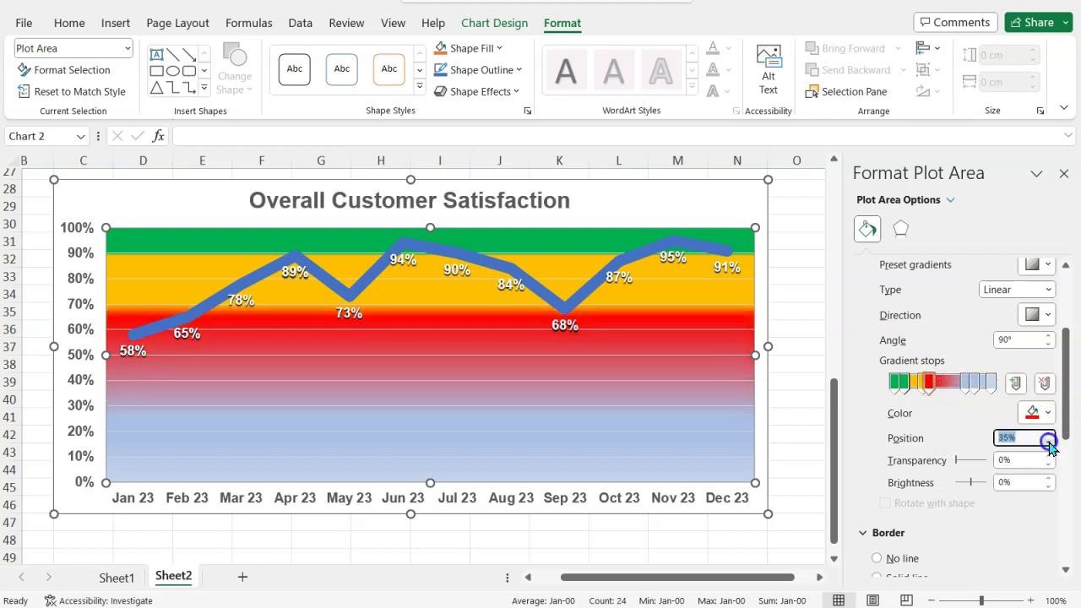
click(1049, 446)
click(1050, 445)
click(1049, 446)
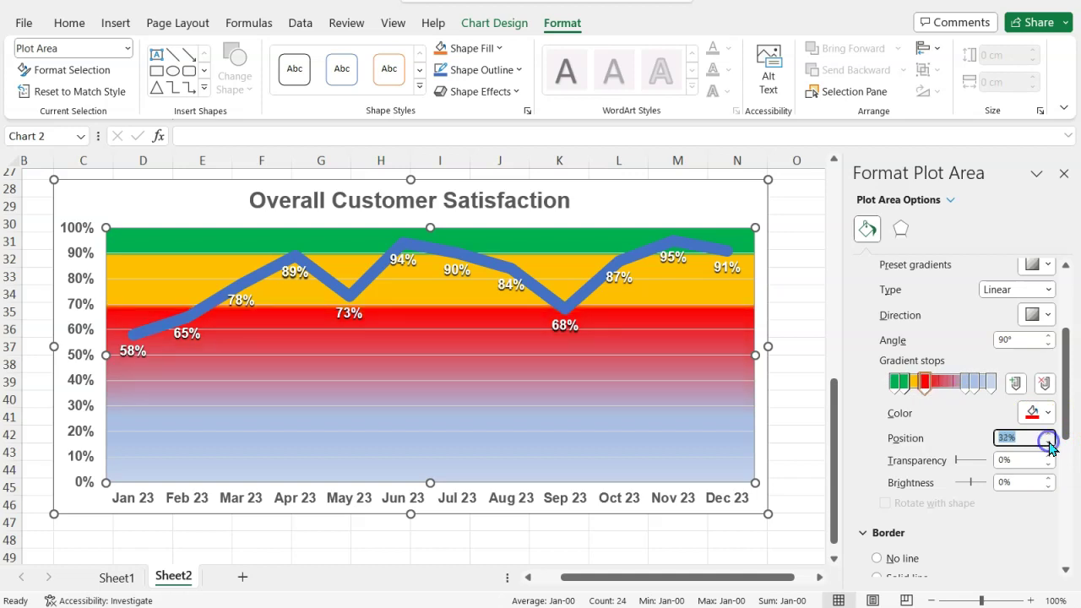
click(1049, 446)
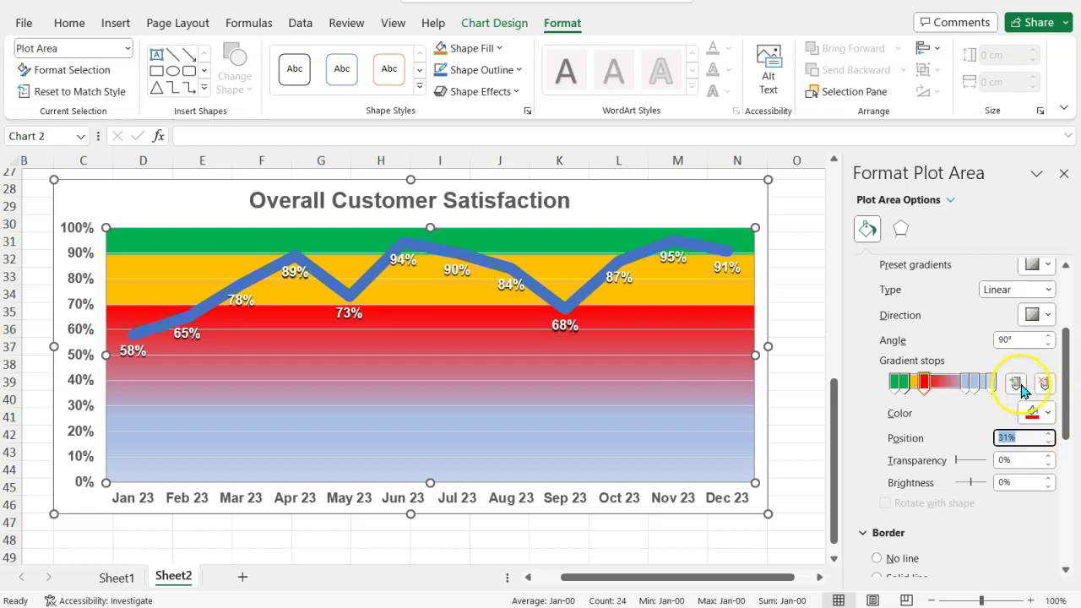
Step: Color the last gradient stop, at 100%, red
click(967, 387)
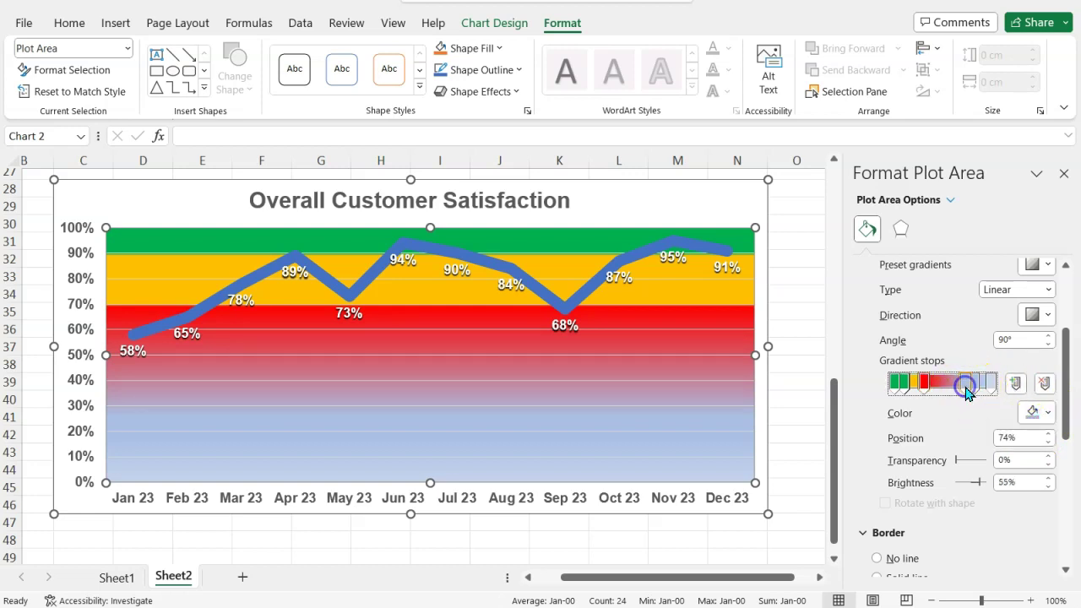
click(991, 387)
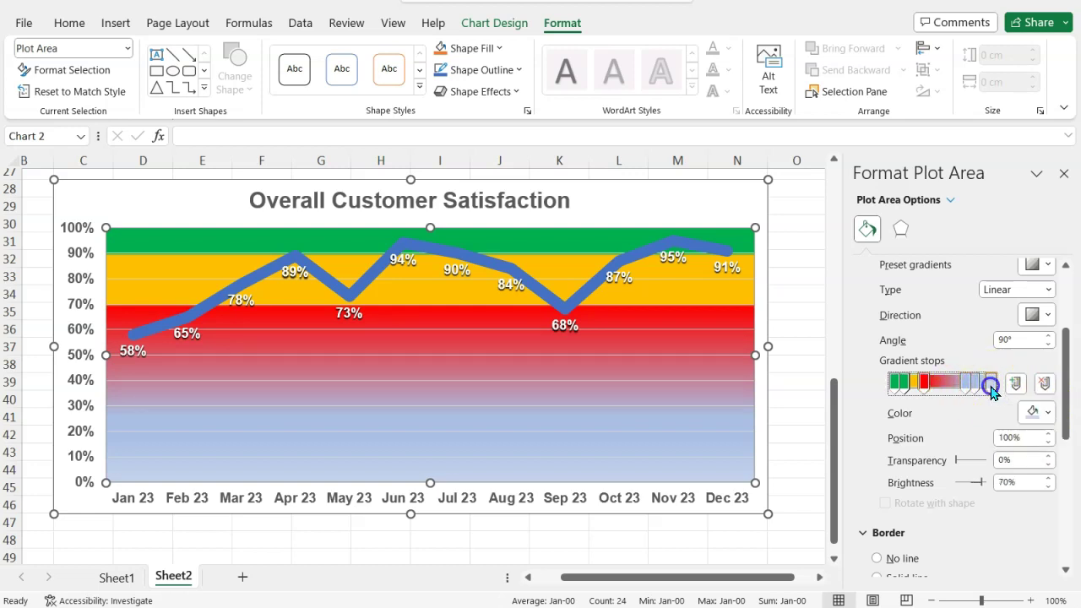
click(1035, 412)
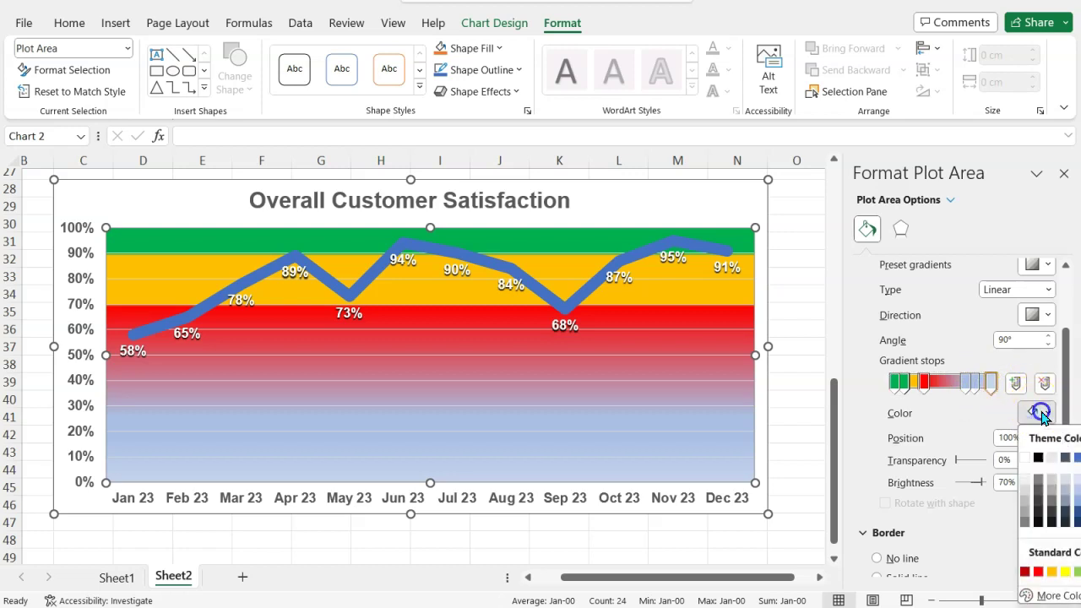
click(1039, 572)
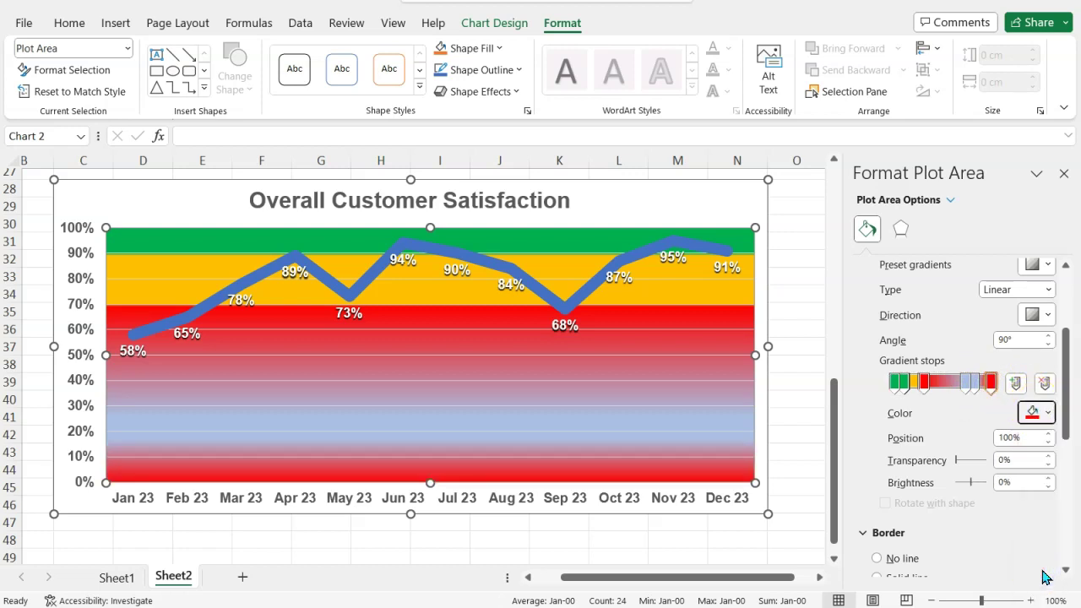
Step: Delete the light blue gradient stops at 74% and 83%, leaving solid red
click(965, 385)
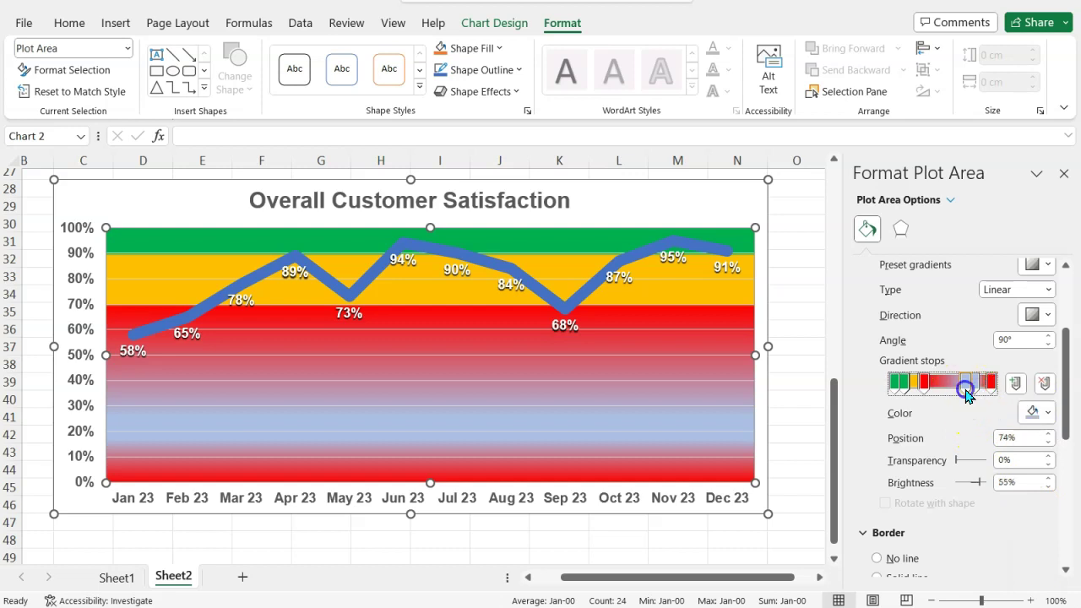
click(1046, 387)
click(974, 384)
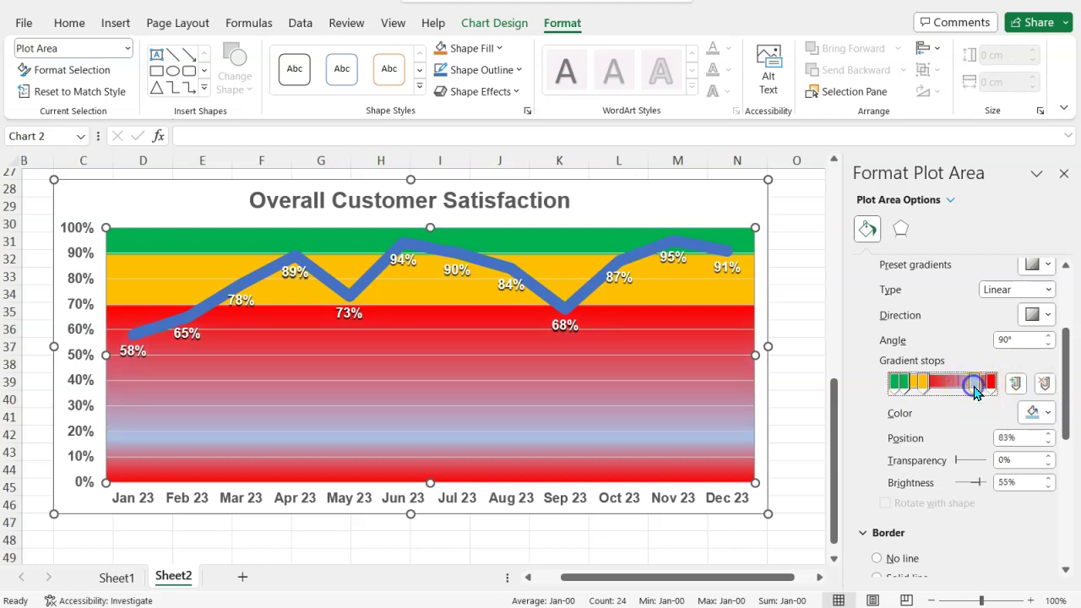
click(1045, 384)
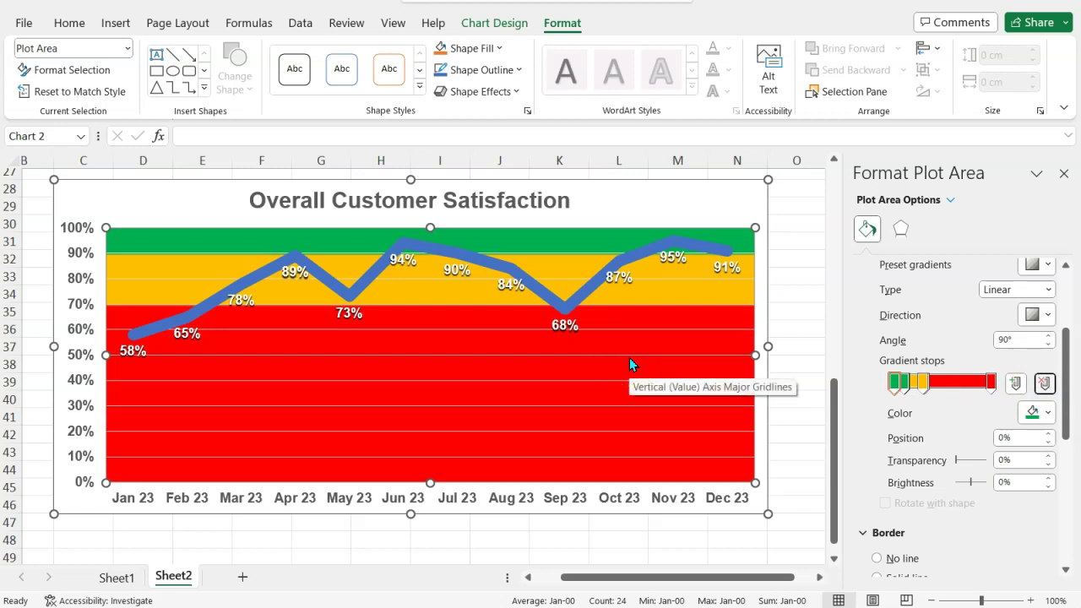
Step: Select the satisfaction data series and set its line color to white
click(504, 379)
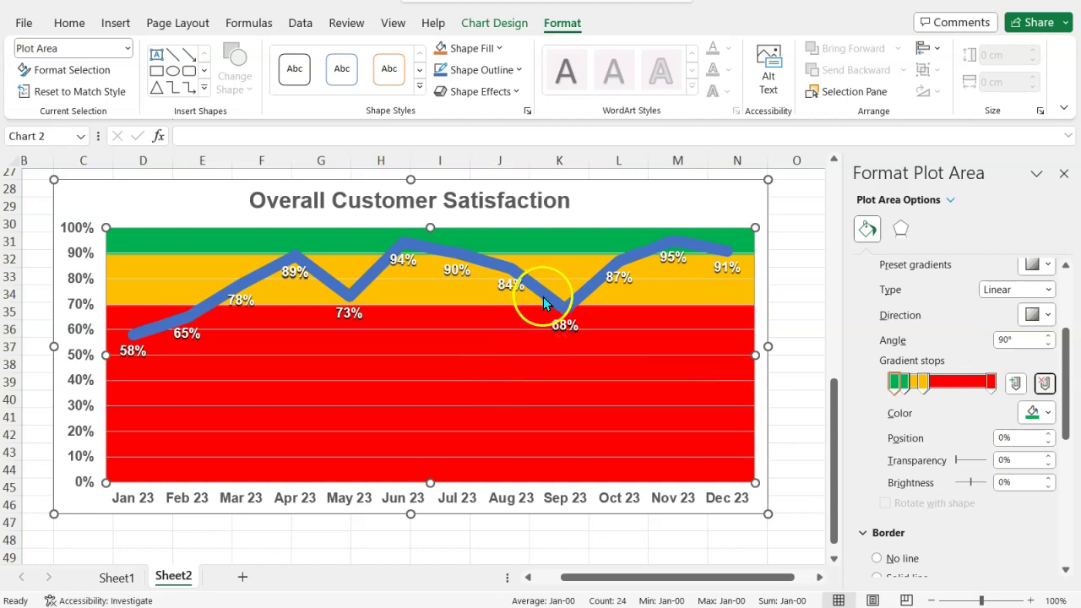
scroll(545, 332, up, 5)
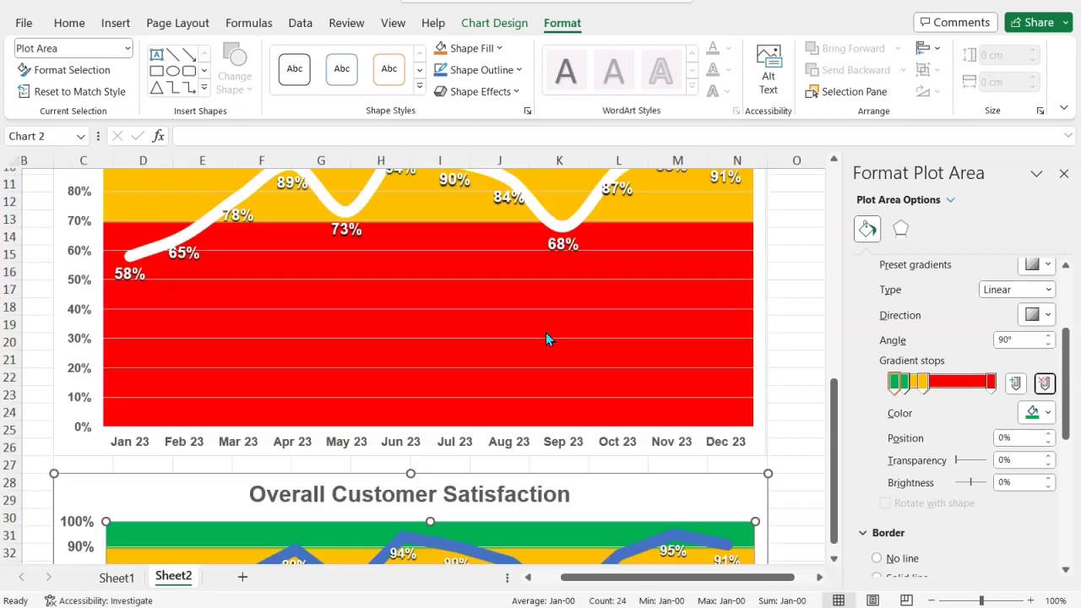
scroll(545, 338, down, 5)
click(547, 321)
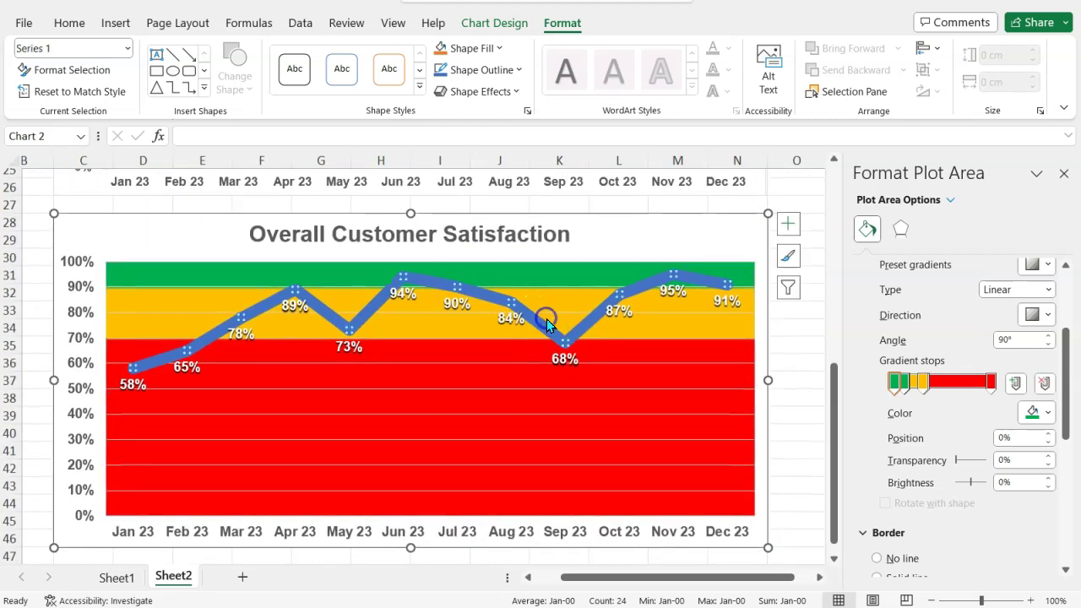
scroll(919, 478, down, 1)
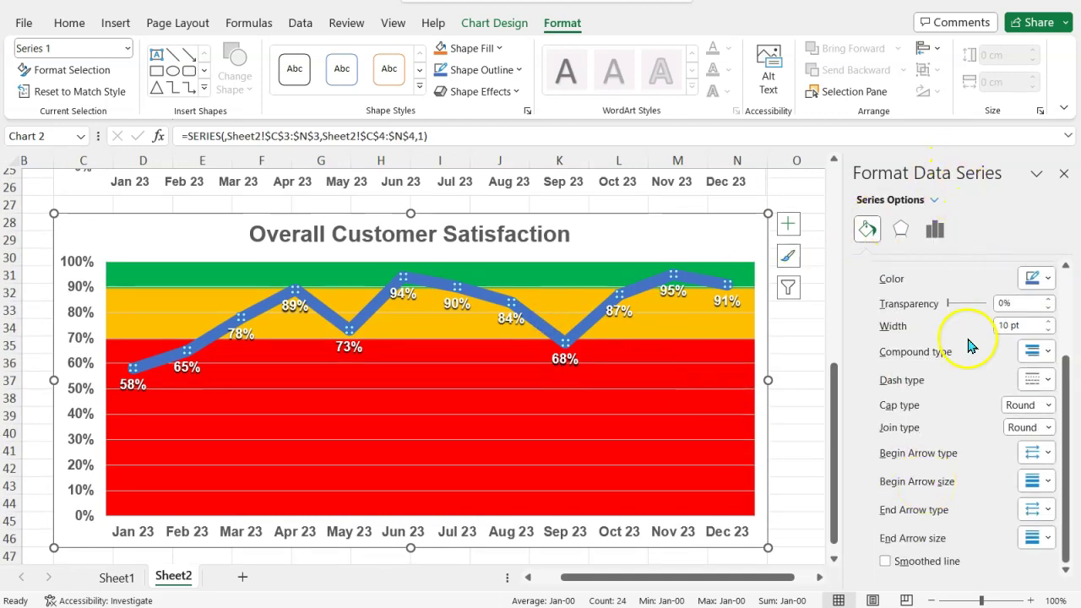
right_click(579, 334)
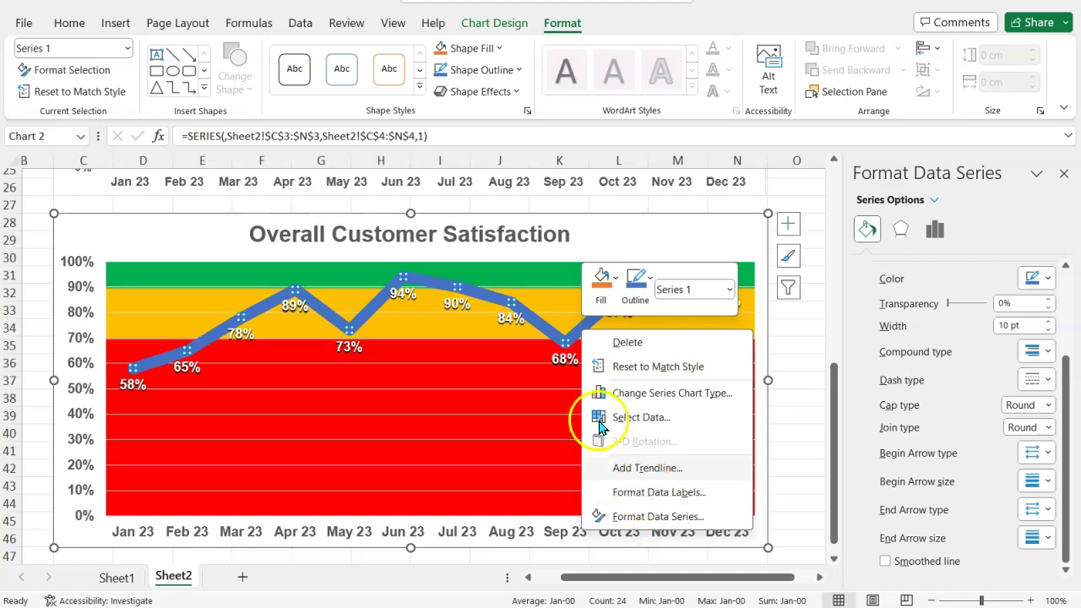
click(507, 324)
click(504, 316)
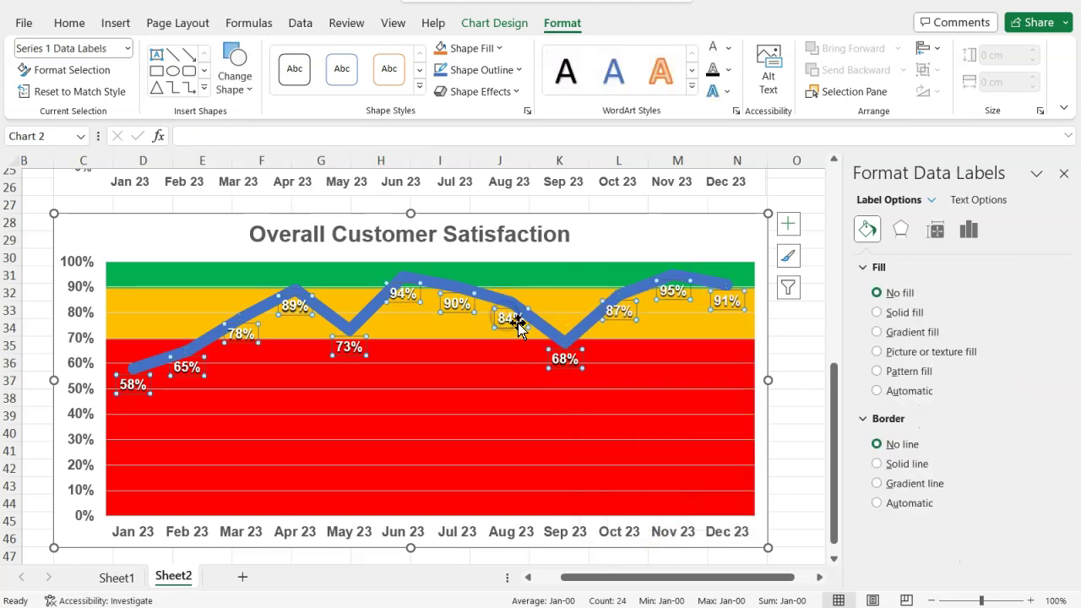
click(548, 342)
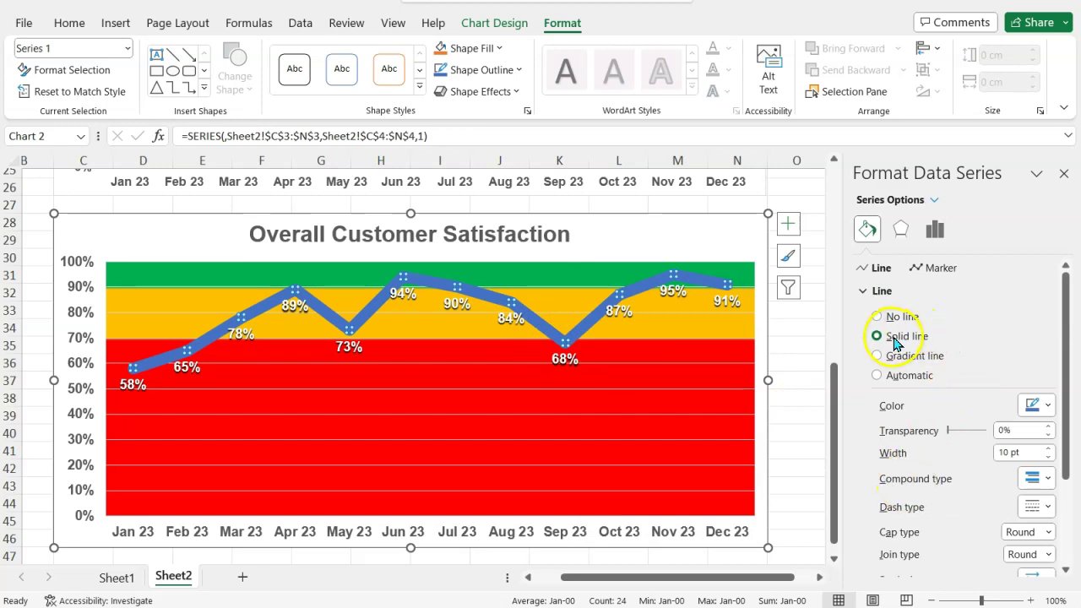
click(1047, 405)
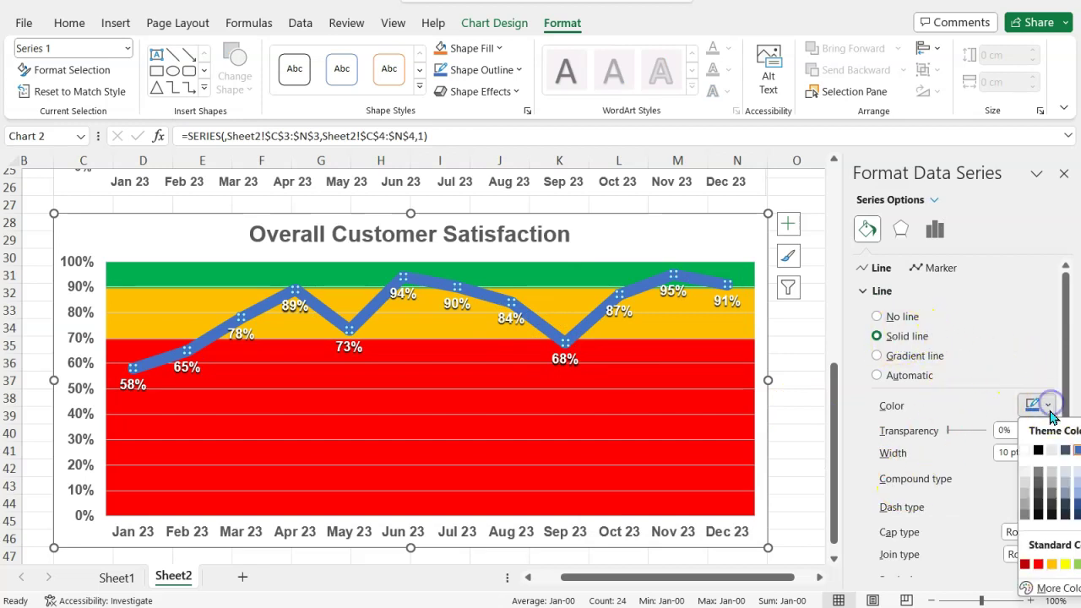
click(1027, 451)
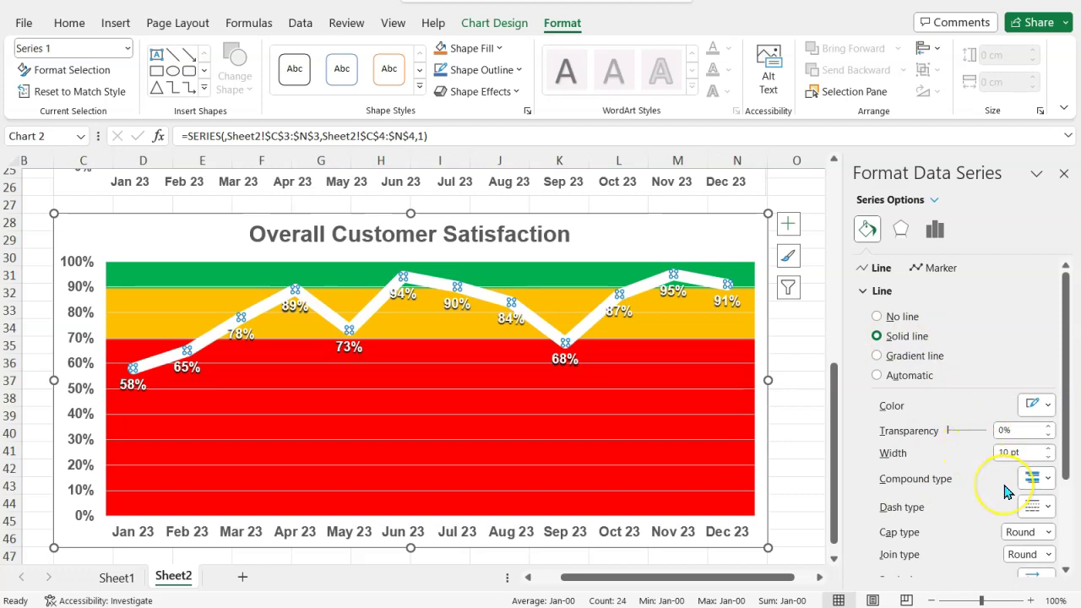
Step: Enable Smoothed line for the white satisfaction series
scroll(1005, 491, down, 3)
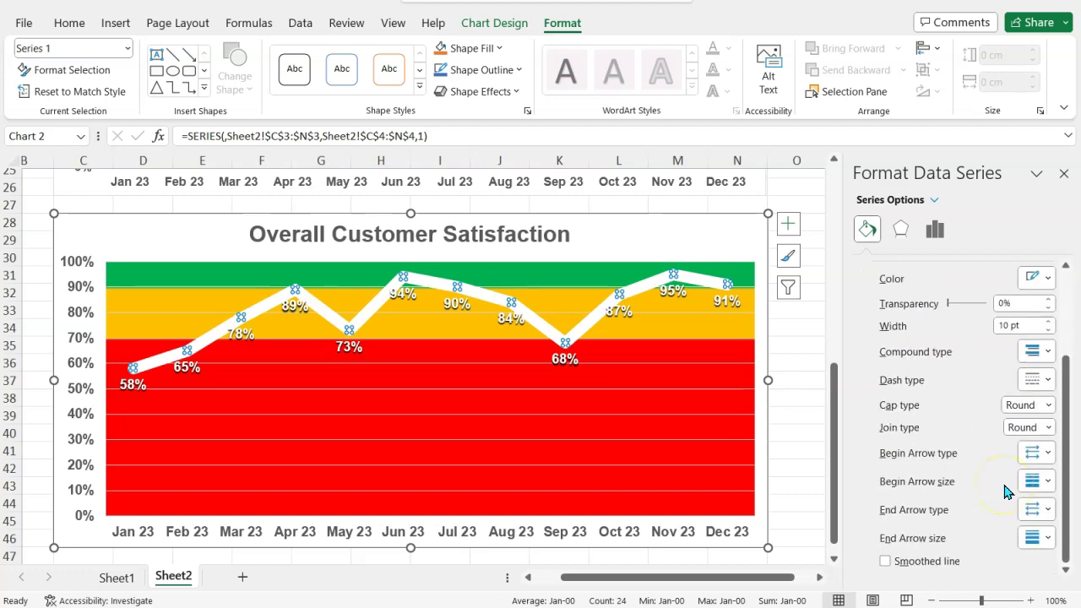
scroll(755, 409, up, 4)
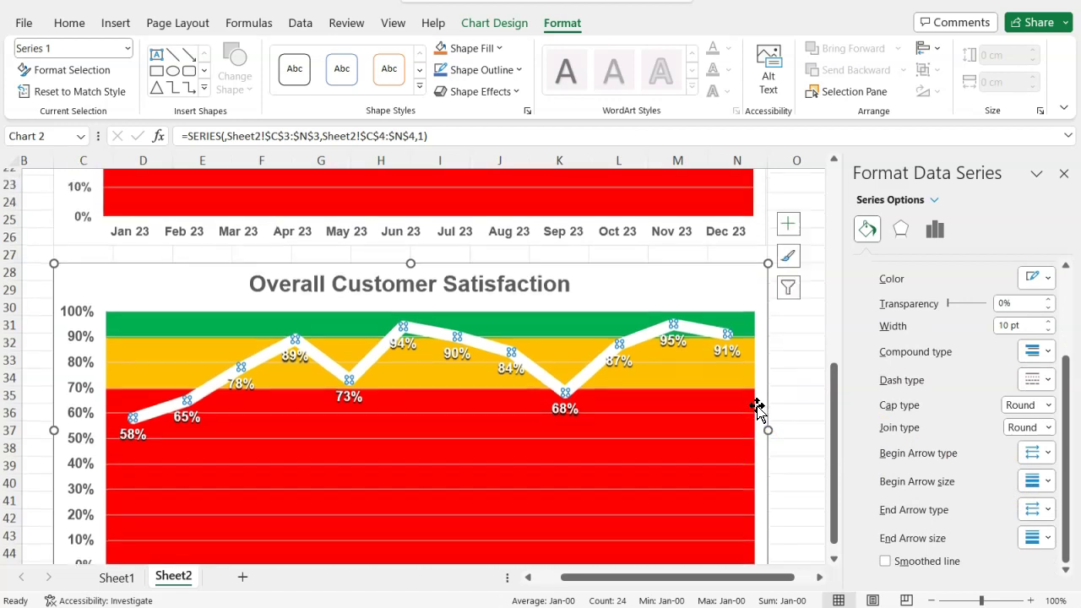
scroll(756, 408, up, 2)
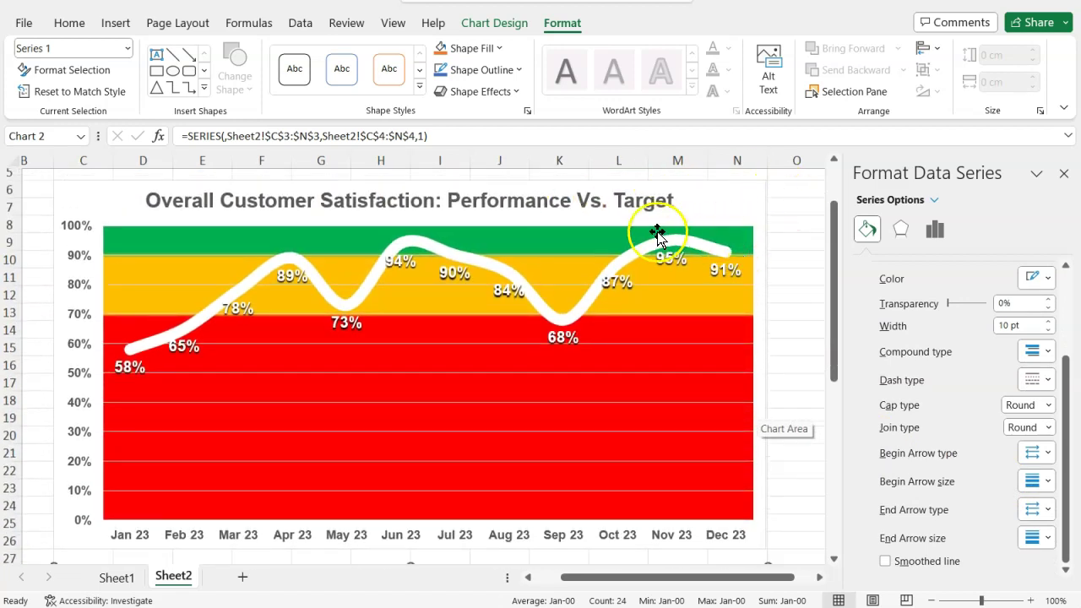
scroll(525, 388, down, 8)
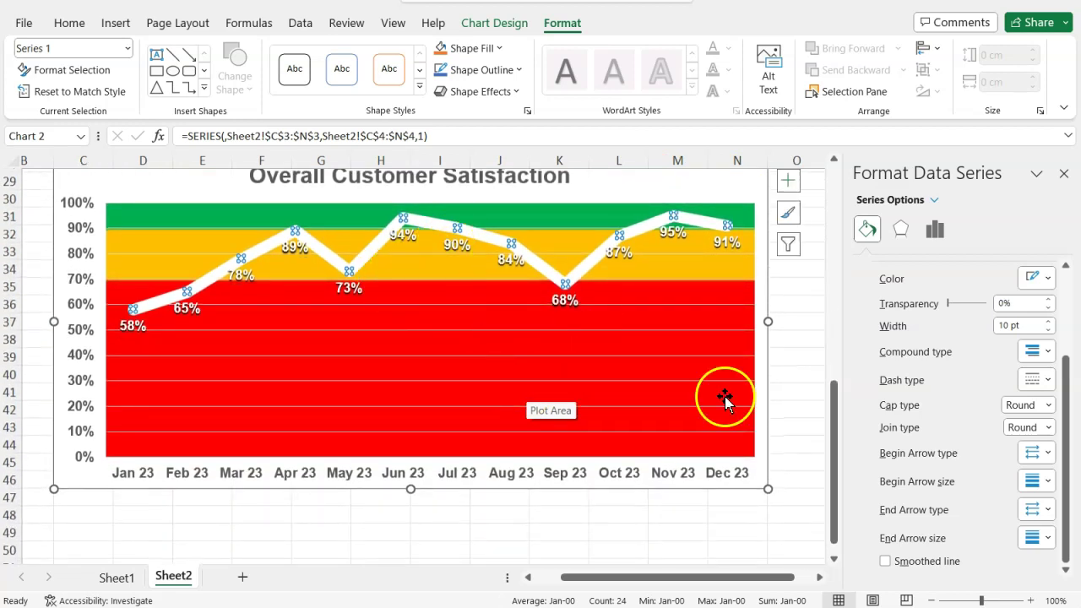
click(885, 560)
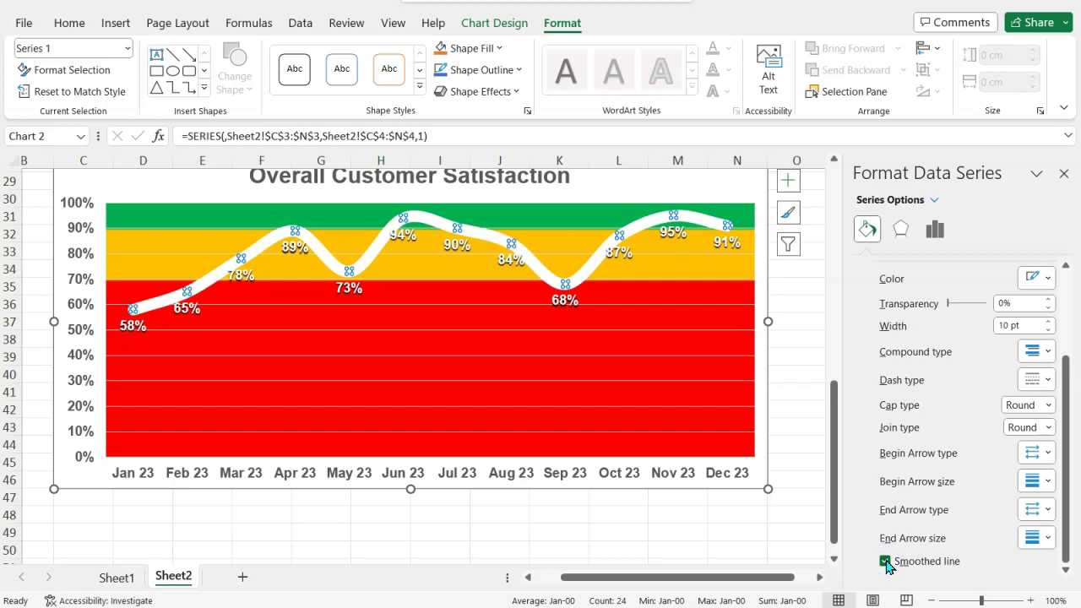
scroll(749, 422, up, 2)
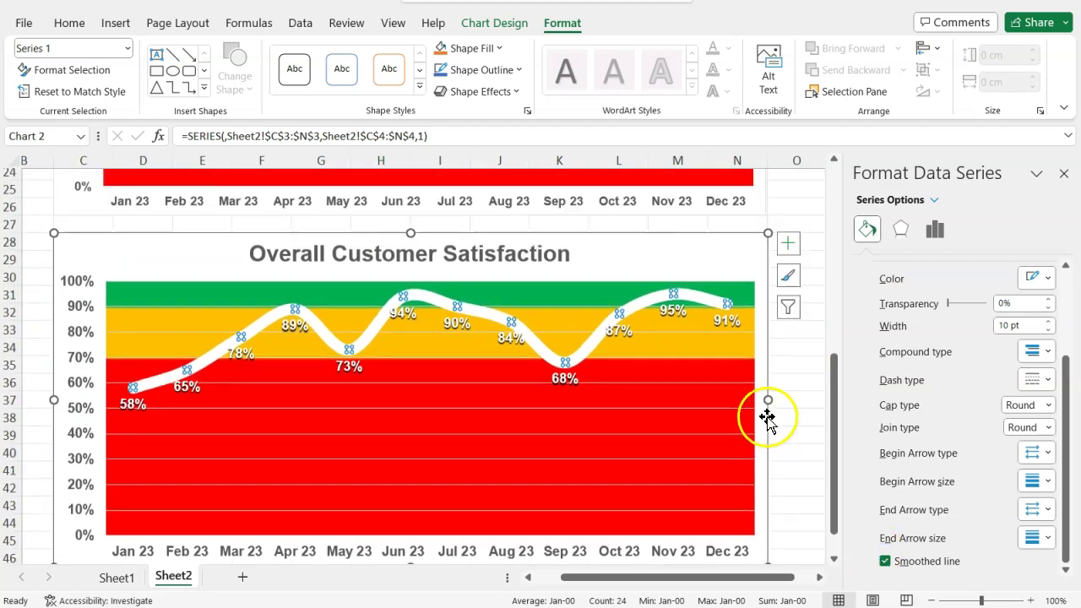
Step: Select the lower chart's outer edge to show Format Chart Area settings
click(767, 417)
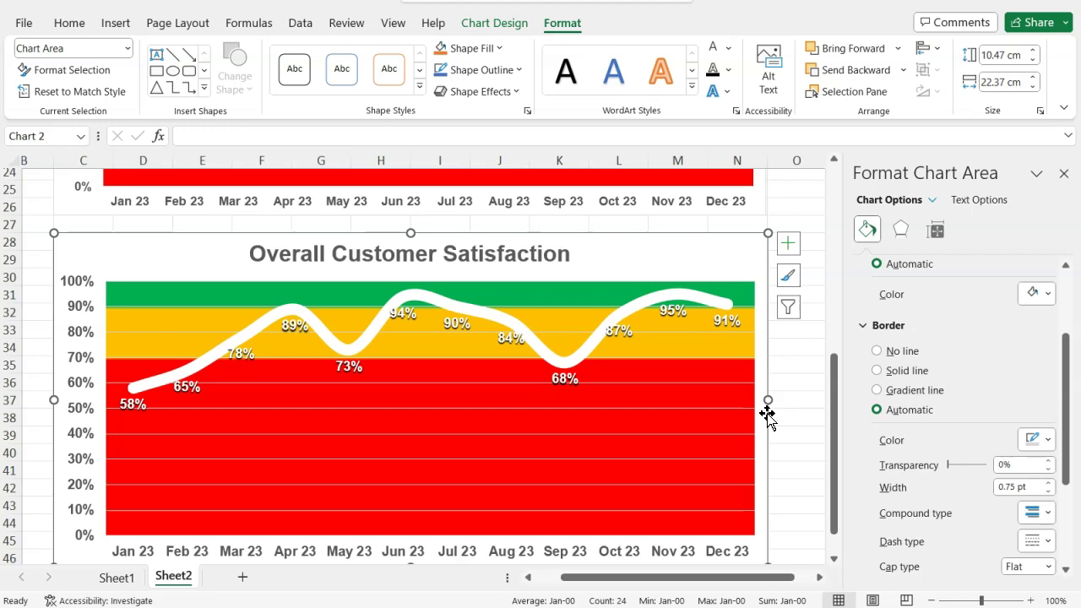
click(767, 397)
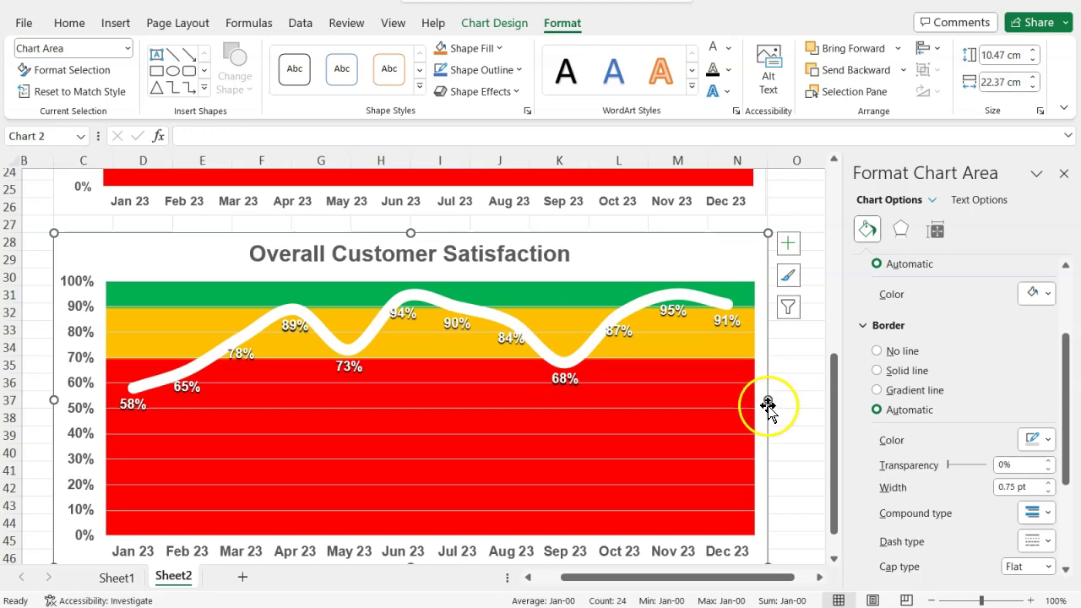